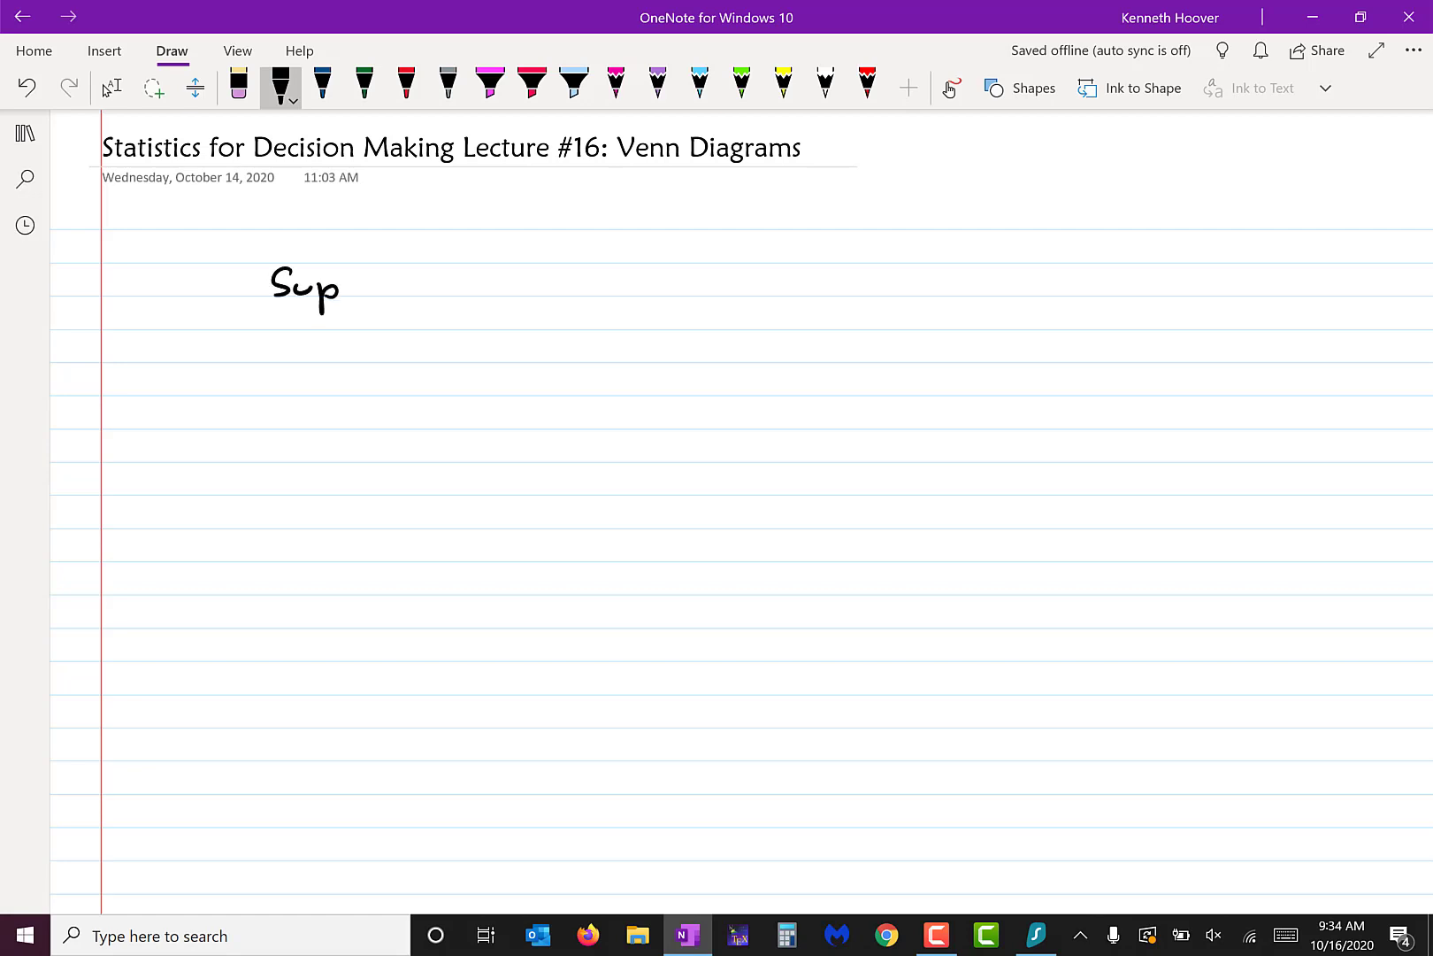
# Handwrite 'Suppose' in black ink and undo the two stray strokes
pyautogui.moveTo(399, 278); pyautogui.dragTo(386, 297)
pyautogui.moveTo(407, 286); pyautogui.dragTo(424, 289)
pyautogui.moveTo(189, 137)
pyautogui.mouseDown()
pyautogui.moveTo(425, 292)
pyautogui.moveTo(498, 279)
pyautogui.mouseUp()
pyautogui.click(27, 87)
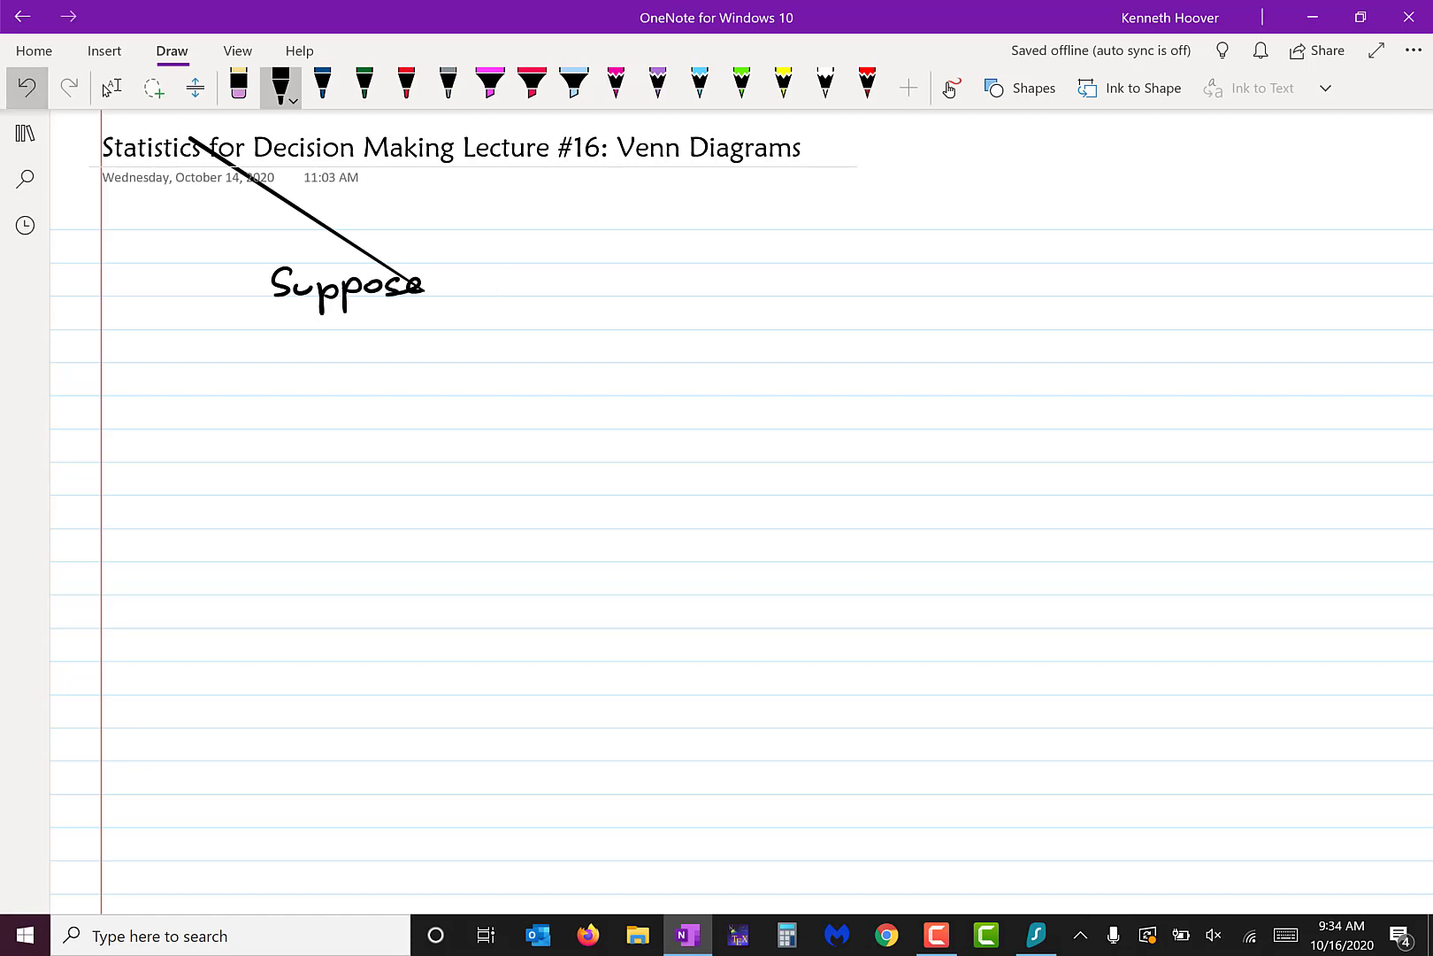
pyautogui.click(27, 88)
# Write 'we roll a die.' to finish the sentence and start 'S = { 1' beneath it
pyautogui.moveTo(474, 281)
pyautogui.mouseDown()
pyautogui.moveTo(595, 282)
pyautogui.moveTo(609, 295)
pyautogui.mouseUp()
pyautogui.moveTo(630, 260); pyautogui.dragTo(623, 298)
pyautogui.moveTo(675, 279)
pyautogui.mouseDown()
pyautogui.moveTo(733, 267)
pyautogui.moveTo(719, 299)
pyautogui.mouseUp()
pyautogui.moveTo(748, 285)
pyautogui.mouseDown()
pyautogui.moveTo(747, 300)
pyautogui.moveTo(768, 274)
pyautogui.moveTo(775, 298)
pyautogui.mouseUp()
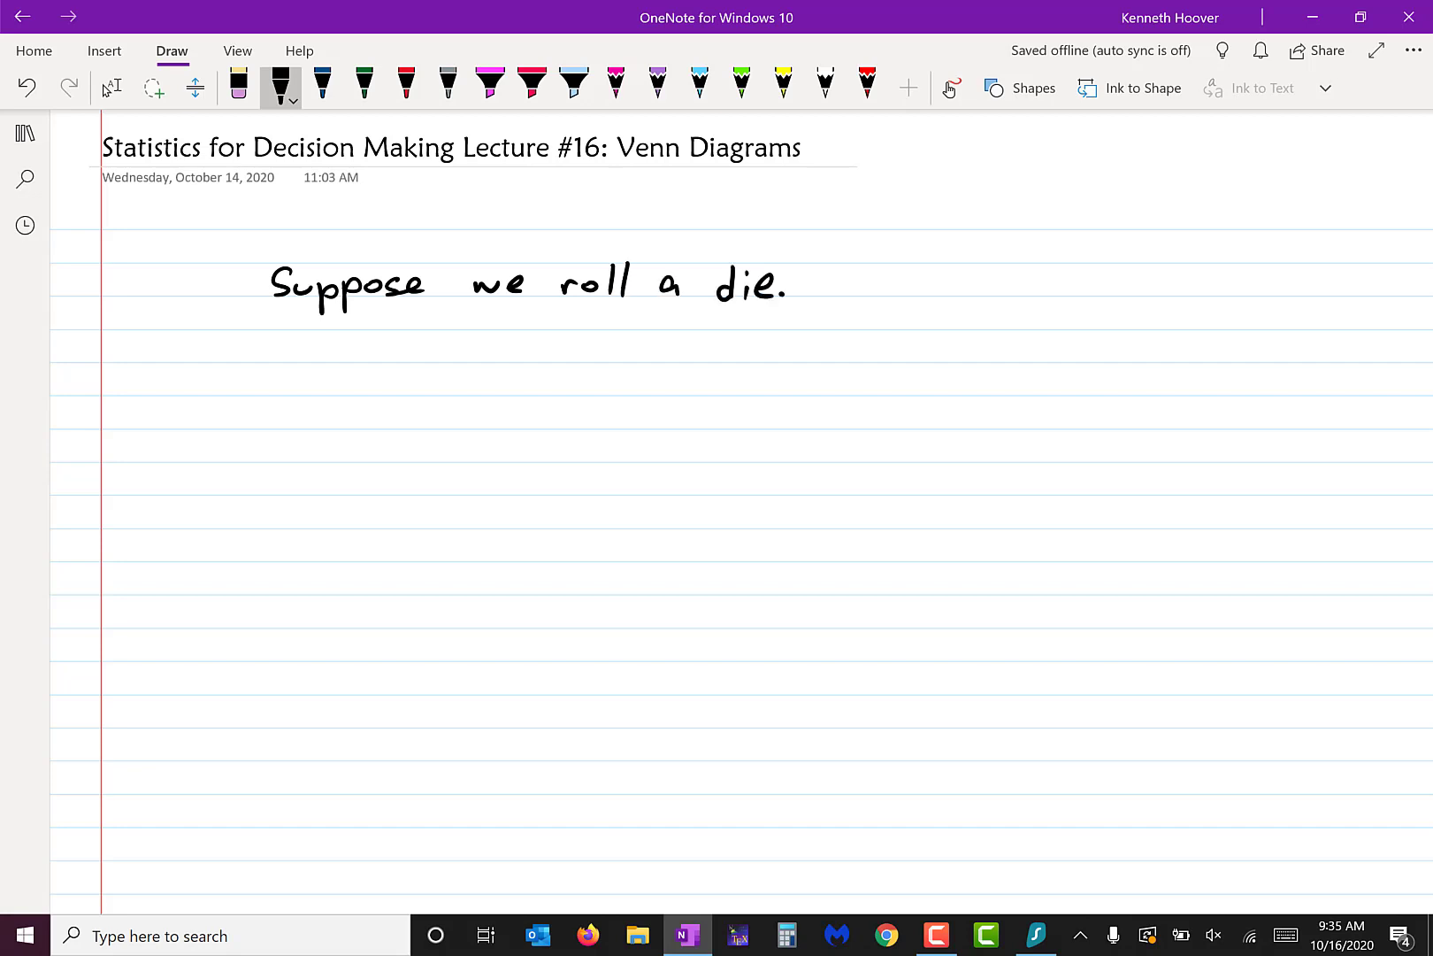
pyautogui.moveTo(322, 366)
pyautogui.mouseDown()
pyautogui.moveTo(303, 391)
pyautogui.moveTo(356, 375)
pyautogui.moveTo(411, 399)
pyautogui.moveTo(445, 390)
pyautogui.mouseUp()
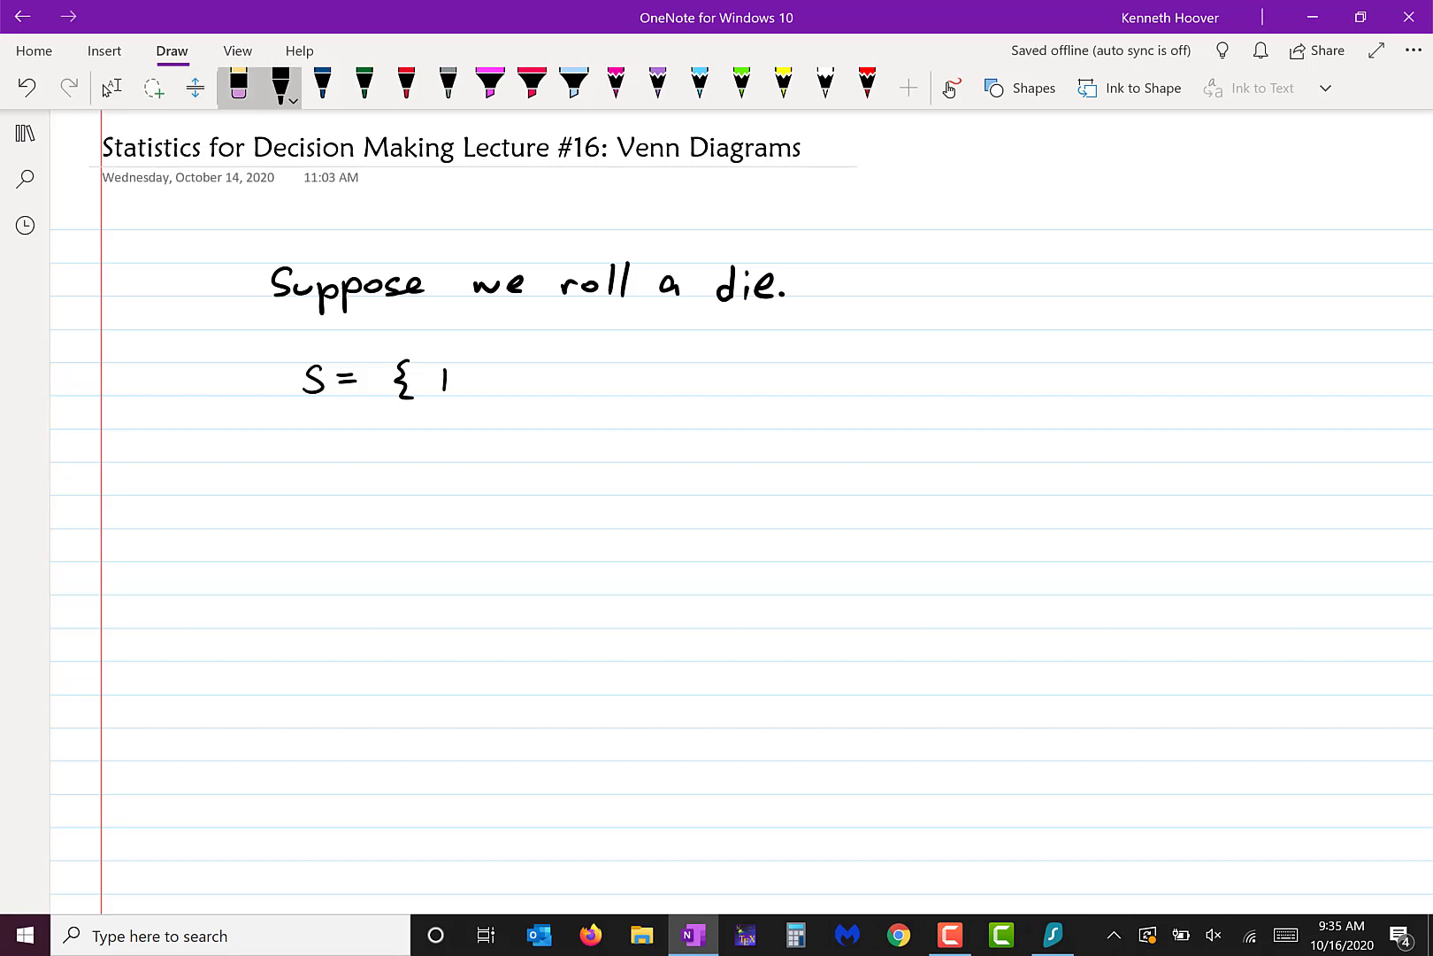
# Erase 'a die.' and write 'two dice' in its place with the black pen
pyautogui.click(238, 87)
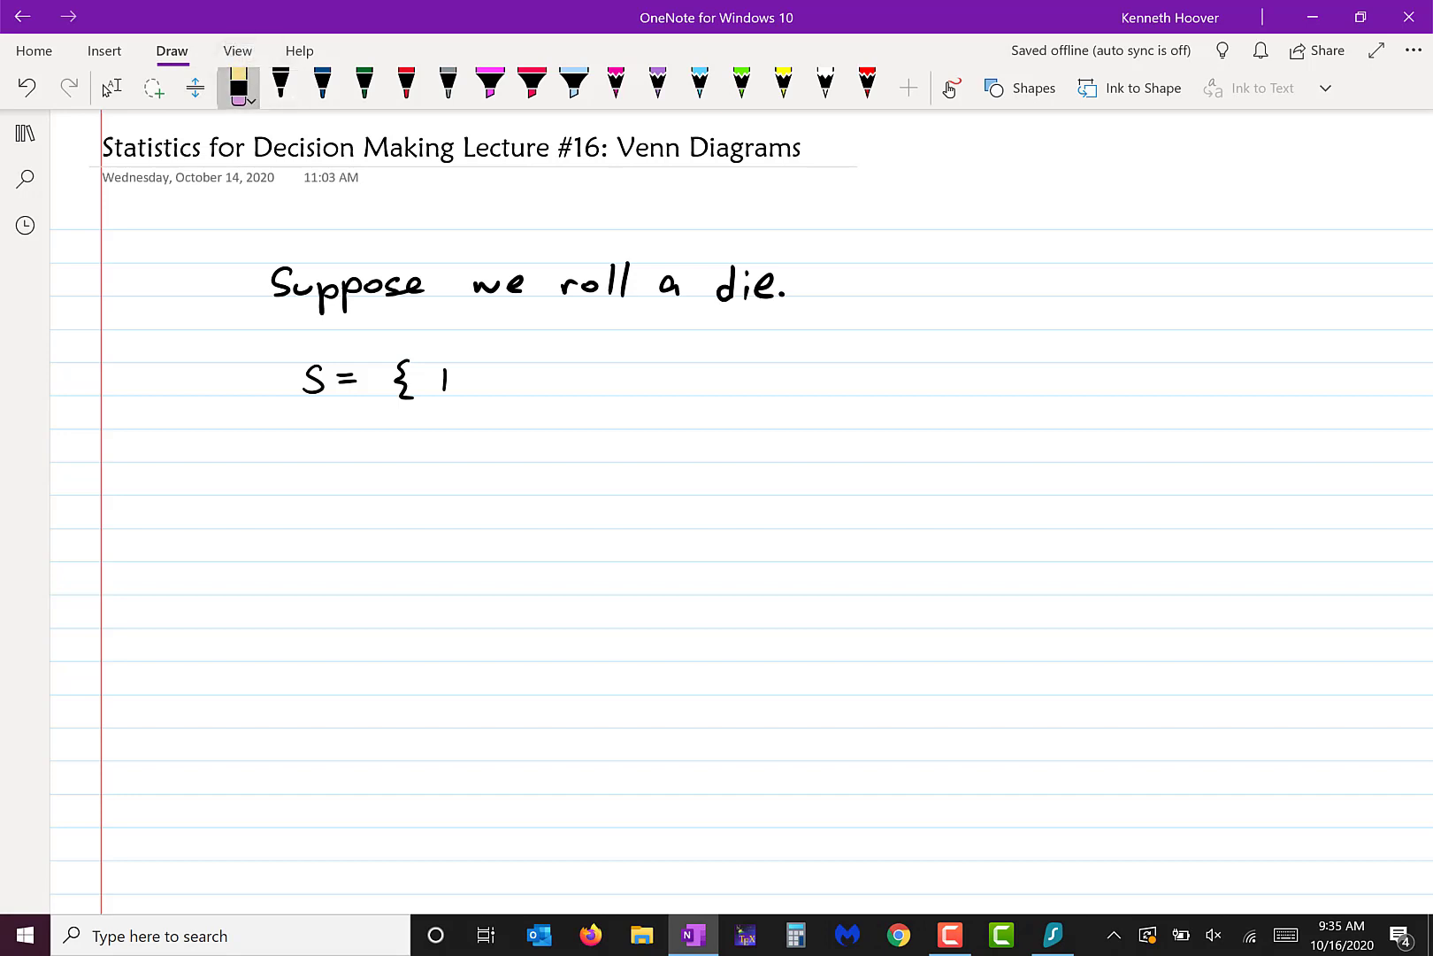
pyautogui.moveTo(772, 285)
pyautogui.mouseDown()
pyautogui.moveTo(670, 285)
pyautogui.moveTo(809, 295)
pyautogui.mouseUp()
pyautogui.click(280, 87)
pyautogui.click(788, 273)
pyautogui.moveTo(817, 289); pyautogui.dragTo(935, 294)
# Continue the sentence with 'and add the two numbers.'
pyautogui.moveTo(933, 281)
pyautogui.mouseDown()
pyautogui.moveTo(922, 293)
pyautogui.moveTo(989, 281)
pyautogui.mouseUp()
pyautogui.moveTo(1011, 269); pyautogui.dragTo(1010, 296)
pyautogui.moveTo(1004, 282)
pyautogui.mouseDown()
pyautogui.moveTo(992, 293)
pyautogui.moveTo(1026, 296)
pyautogui.mouseUp()
pyautogui.moveTo(1022, 281)
pyautogui.mouseDown()
pyautogui.moveTo(1010, 293)
pyautogui.moveTo(1063, 295)
pyautogui.mouseUp()
pyautogui.moveTo(1054, 281)
pyautogui.mouseDown()
pyautogui.moveTo(1072, 277)
pyautogui.moveTo(1074, 295)
pyautogui.mouseUp()
pyautogui.moveTo(1075, 287)
pyautogui.mouseDown()
pyautogui.moveTo(1139, 295)
pyautogui.moveTo(1150, 274)
pyautogui.mouseUp()
pyautogui.moveTo(1152, 276)
pyautogui.mouseDown()
pyautogui.moveTo(1157, 294)
pyautogui.moveTo(1189, 279)
pyautogui.moveTo(1283, 292)
pyautogui.mouseUp()
pyautogui.moveTo(1283, 285); pyautogui.dragTo(1334, 281)
pyautogui.moveTo(1344, 277); pyautogui.dragTo(1327, 295)
pyautogui.click(1359, 293)
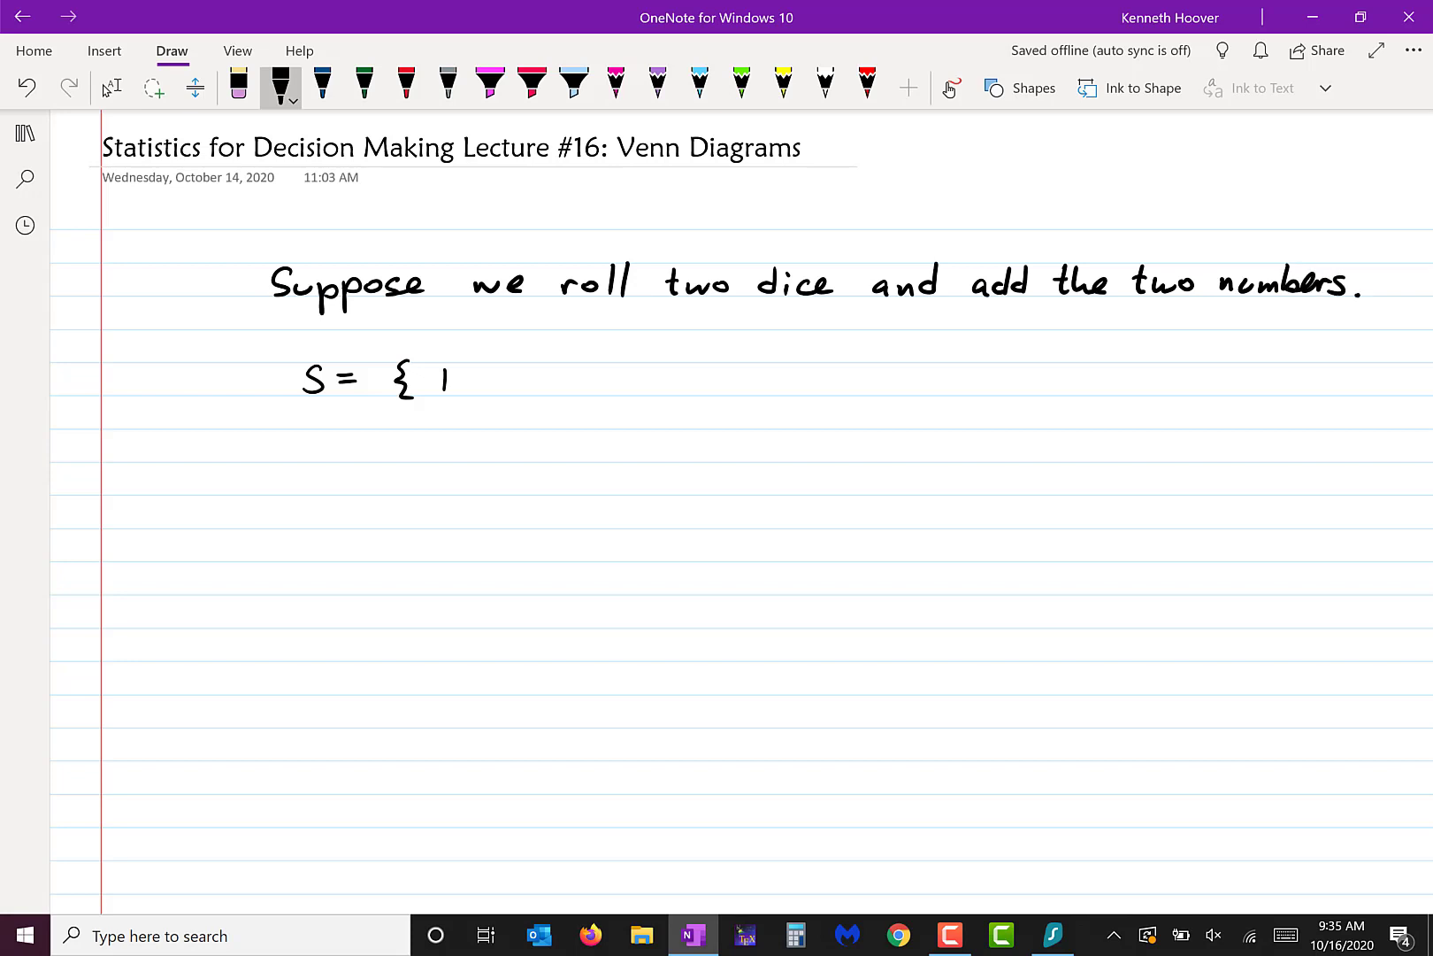
# Erase the 1 and list 2, 3, 4 … 12 with a closing brace in set S
pyautogui.click(238, 86)
pyautogui.click(444, 380)
pyautogui.click(281, 86)
pyautogui.moveTo(436, 373)
pyautogui.mouseDown()
pyautogui.moveTo(467, 403)
pyautogui.moveTo(504, 383)
pyautogui.moveTo(491, 398)
pyautogui.moveTo(510, 404)
pyautogui.mouseUp()
pyautogui.moveTo(549, 370)
pyautogui.mouseDown()
pyautogui.moveTo(545, 396)
pyautogui.moveTo(544, 382)
pyautogui.mouseUp()
pyautogui.moveTo(566, 390)
pyautogui.mouseDown()
pyautogui.moveTo(600, 374)
pyautogui.moveTo(593, 395)
pyautogui.moveTo(640, 386)
pyautogui.mouseUp()
pyautogui.moveTo(670, 389)
pyautogui.mouseDown()
pyautogui.moveTo(747, 390)
pyautogui.moveTo(746, 374)
pyautogui.moveTo(758, 408)
pyautogui.moveTo(786, 377)
pyautogui.moveTo(807, 403)
pyautogui.moveTo(834, 389)
pyautogui.mouseUp()
pyautogui.moveTo(855, 371); pyautogui.dragTo(855, 372)
pyautogui.moveTo(876, 390)
pyautogui.mouseDown()
pyautogui.moveTo(867, 400)
pyautogui.moveTo(908, 391)
pyautogui.mouseUp()
pyautogui.moveTo(925, 396)
pyautogui.mouseDown()
pyautogui.moveTo(961, 376)
pyautogui.moveTo(974, 395)
pyautogui.moveTo(989, 362)
pyautogui.moveTo(996, 401)
pyautogui.mouseUp()
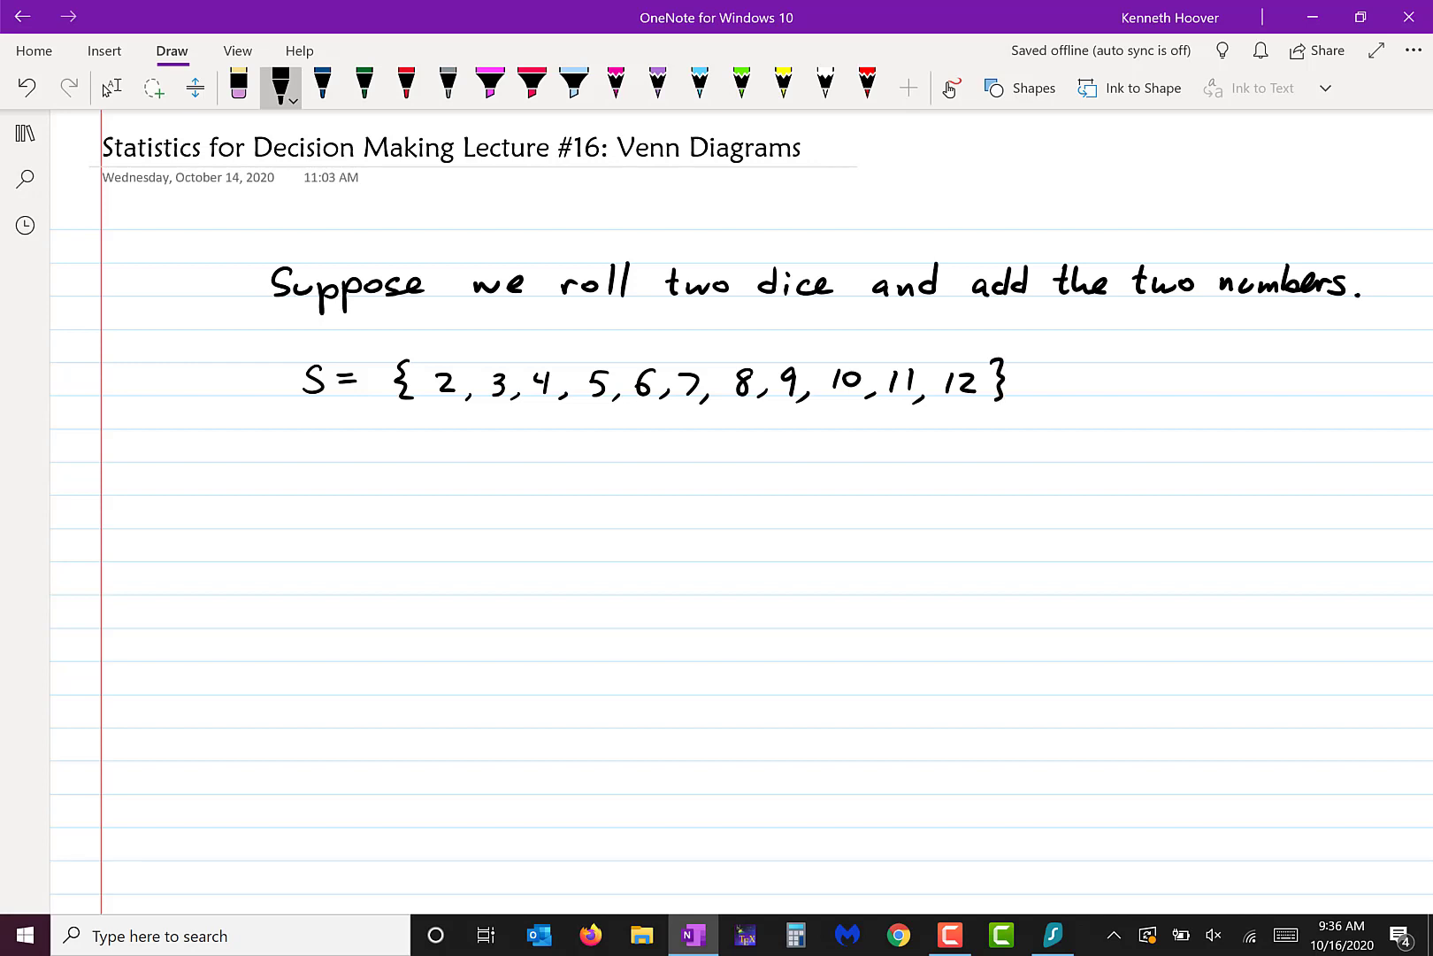
# Write 'Let A = {' below the sample space
pyautogui.moveTo(285, 466)
pyautogui.mouseDown()
pyautogui.moveTo(302, 492)
pyautogui.moveTo(343, 492)
pyautogui.mouseUp()
pyautogui.moveTo(329, 474)
pyautogui.mouseDown()
pyautogui.moveTo(351, 492)
pyautogui.moveTo(352, 475)
pyautogui.moveTo(407, 497)
pyautogui.mouseUp()
pyautogui.moveTo(425, 466)
pyautogui.mouseDown()
pyautogui.moveTo(436, 496)
pyautogui.moveTo(432, 484)
pyautogui.moveTo(464, 477)
pyautogui.moveTo(463, 492)
pyautogui.moveTo(512, 461)
pyautogui.moveTo(503, 501)
pyautogui.mouseUp()
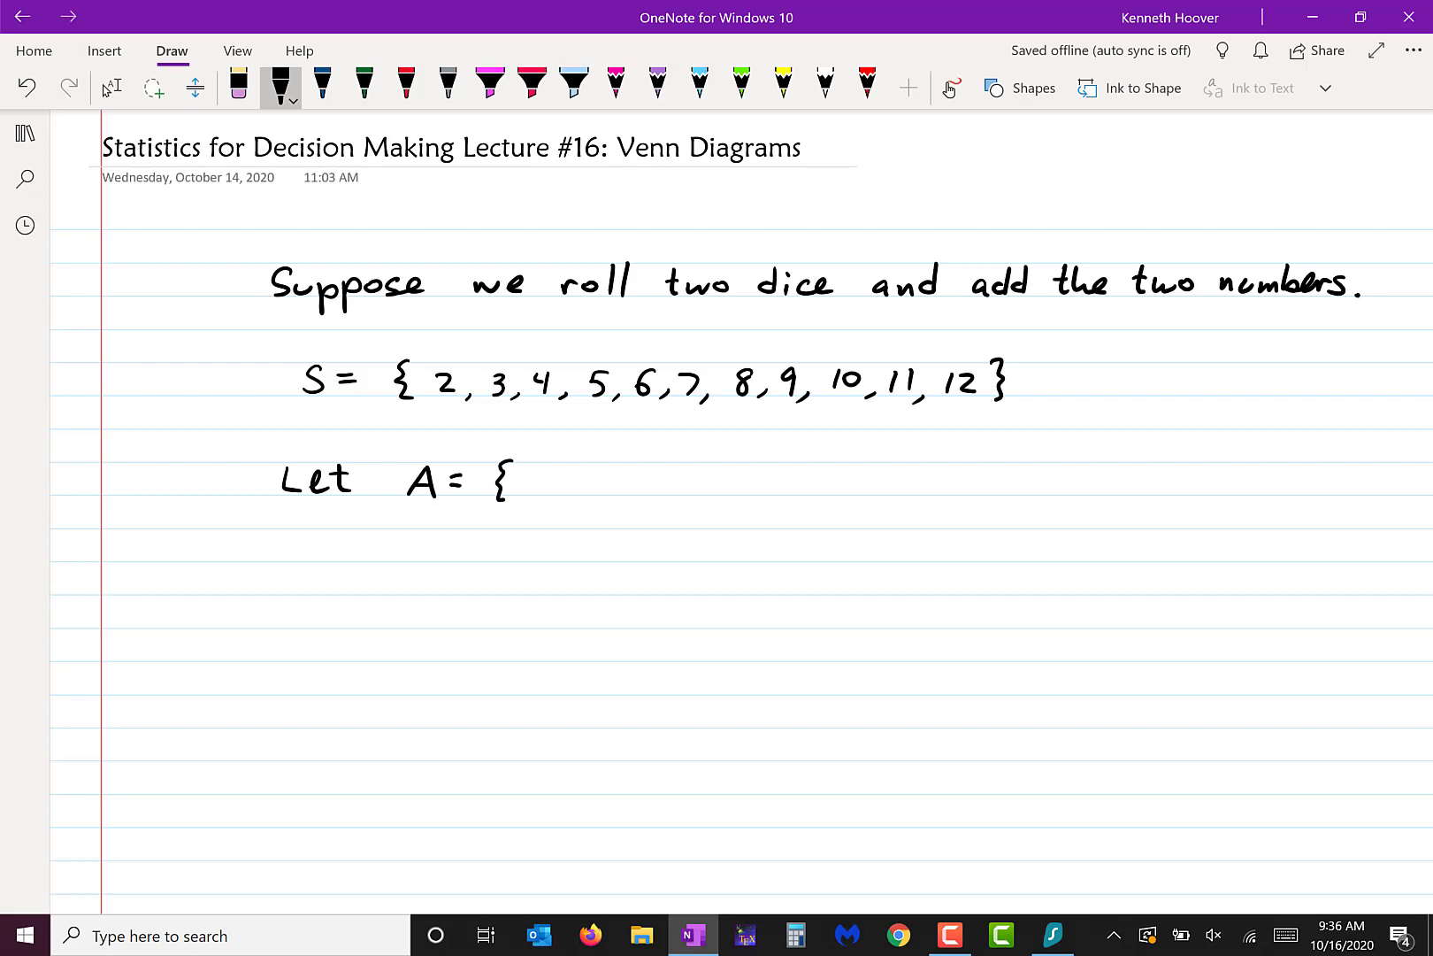
# Fill in set A as 2, 3, 4, 5, 6 and close its brace
pyautogui.moveTo(533, 475); pyautogui.dragTo(556, 501)
pyautogui.moveTo(581, 470); pyautogui.dragTo(582, 494)
pyautogui.moveTo(607, 491)
pyautogui.mouseDown()
pyautogui.moveTo(599, 501)
pyautogui.moveTo(633, 485)
pyautogui.mouseUp()
pyautogui.moveTo(653, 489)
pyautogui.mouseDown()
pyautogui.moveTo(642, 501)
pyautogui.moveTo(678, 483)
pyautogui.moveTo(678, 501)
pyautogui.mouseUp()
pyautogui.moveTo(709, 487)
pyautogui.mouseDown()
pyautogui.moveTo(701, 496)
pyautogui.moveTo(735, 492)
pyautogui.mouseUp()
pyautogui.moveTo(753, 461); pyautogui.dragTo(751, 503)
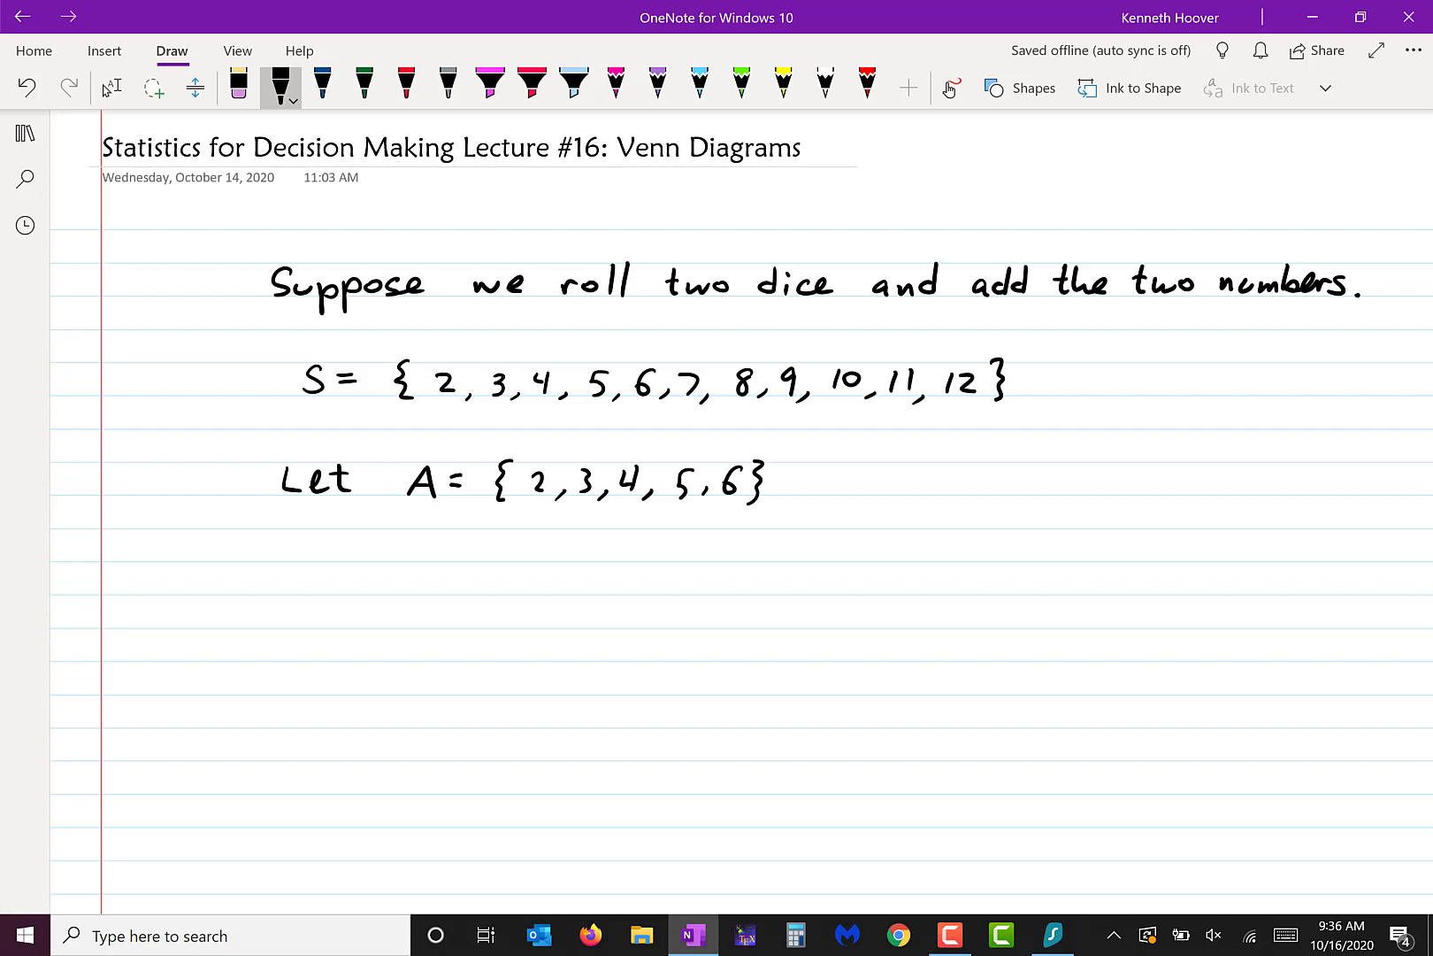
# Add '& B = {6, 7, 8, 9}' after set A
pyautogui.moveTo(848, 467)
pyautogui.mouseDown()
pyautogui.moveTo(832, 484)
pyautogui.moveTo(851, 493)
pyautogui.mouseUp()
pyautogui.moveTo(898, 465)
pyautogui.mouseDown()
pyautogui.moveTo(901, 496)
pyautogui.moveTo(958, 471)
pyautogui.moveTo(958, 484)
pyautogui.mouseUp()
pyautogui.moveTo(1002, 456)
pyautogui.mouseDown()
pyautogui.moveTo(988, 493)
pyautogui.moveTo(1003, 502)
pyautogui.moveTo(1018, 485)
pyautogui.moveTo(1042, 507)
pyautogui.moveTo(1073, 494)
pyautogui.mouseUp()
pyautogui.moveTo(1095, 493)
pyautogui.mouseDown()
pyautogui.moveTo(1086, 507)
pyautogui.moveTo(1135, 478)
pyautogui.moveTo(1121, 489)
pyautogui.moveTo(1137, 501)
pyautogui.mouseUp()
pyautogui.moveTo(1174, 468)
pyautogui.mouseDown()
pyautogui.moveTo(1165, 498)
pyautogui.moveTo(1187, 508)
pyautogui.mouseUp()
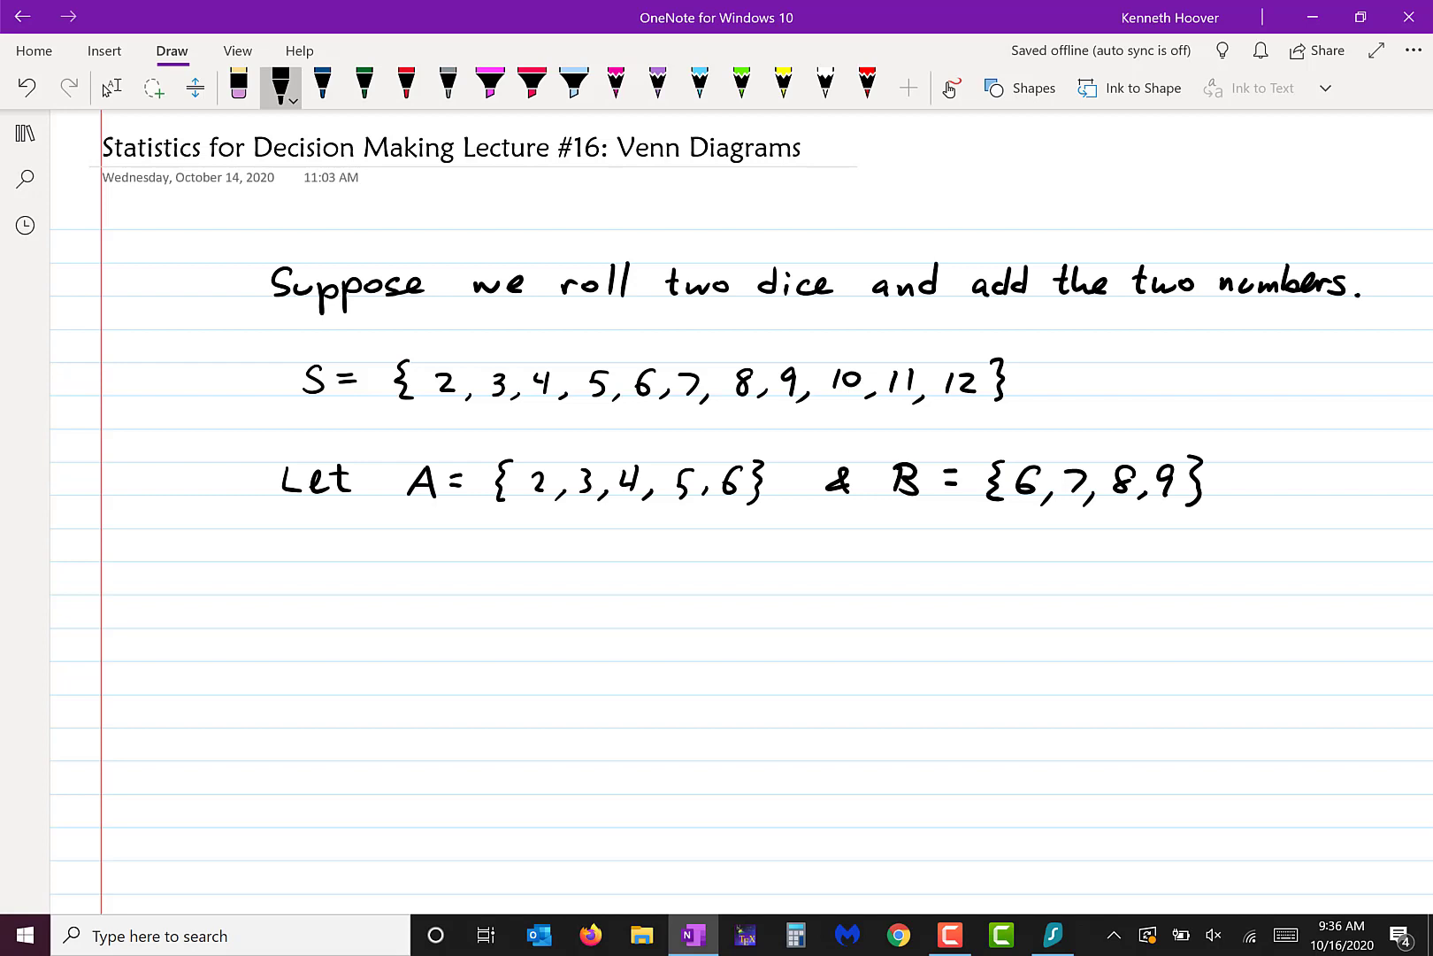
# Draw a large rectangle below the sets and label it S
pyautogui.click(1022, 88)
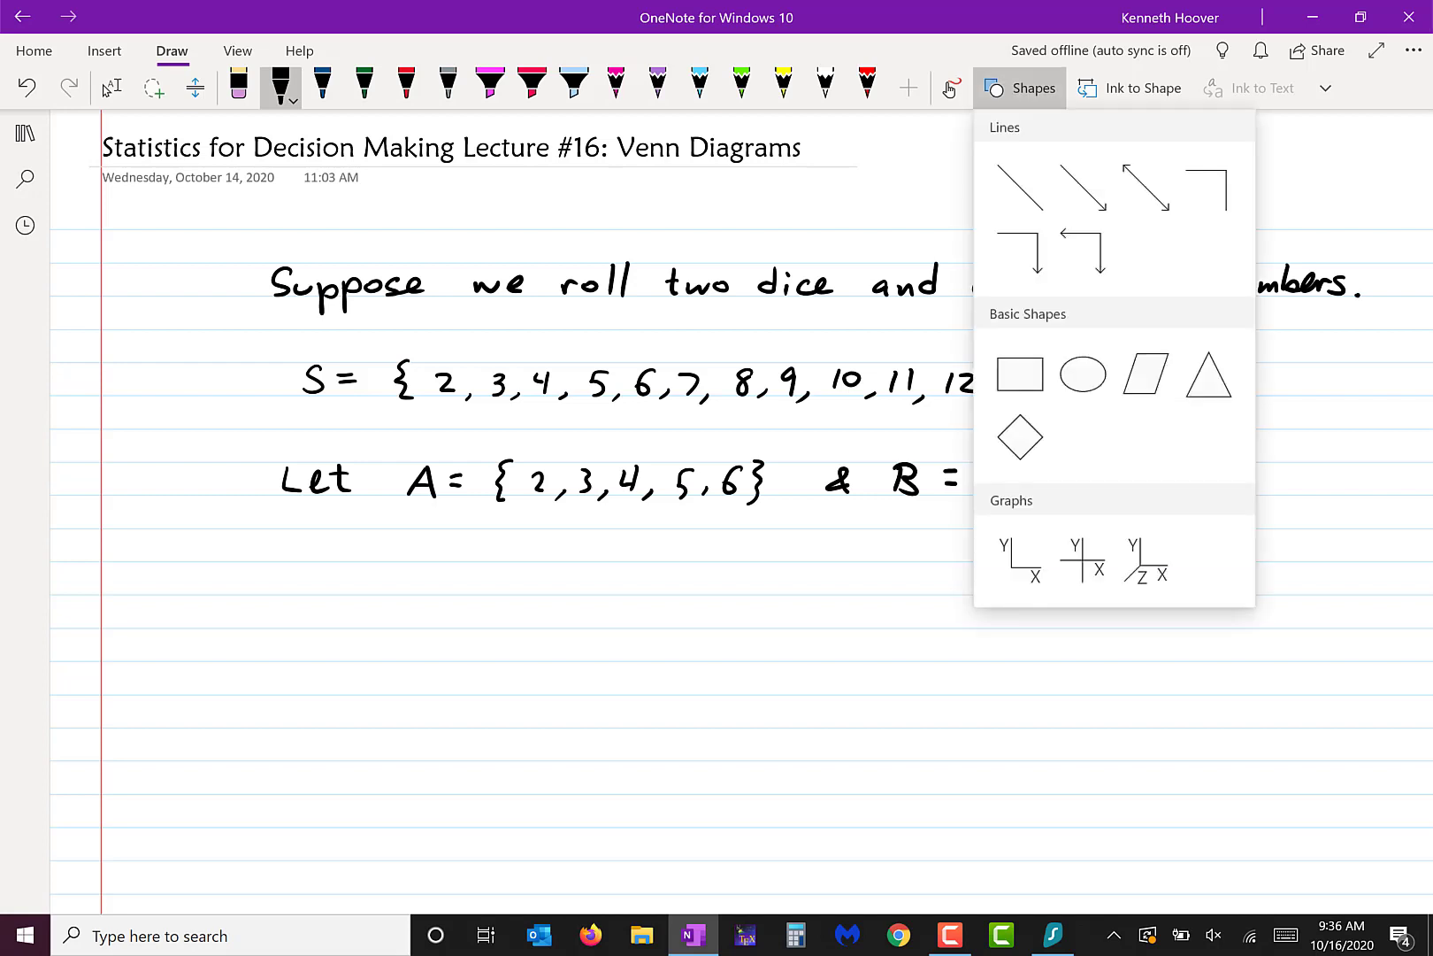
pyautogui.press('Escape')
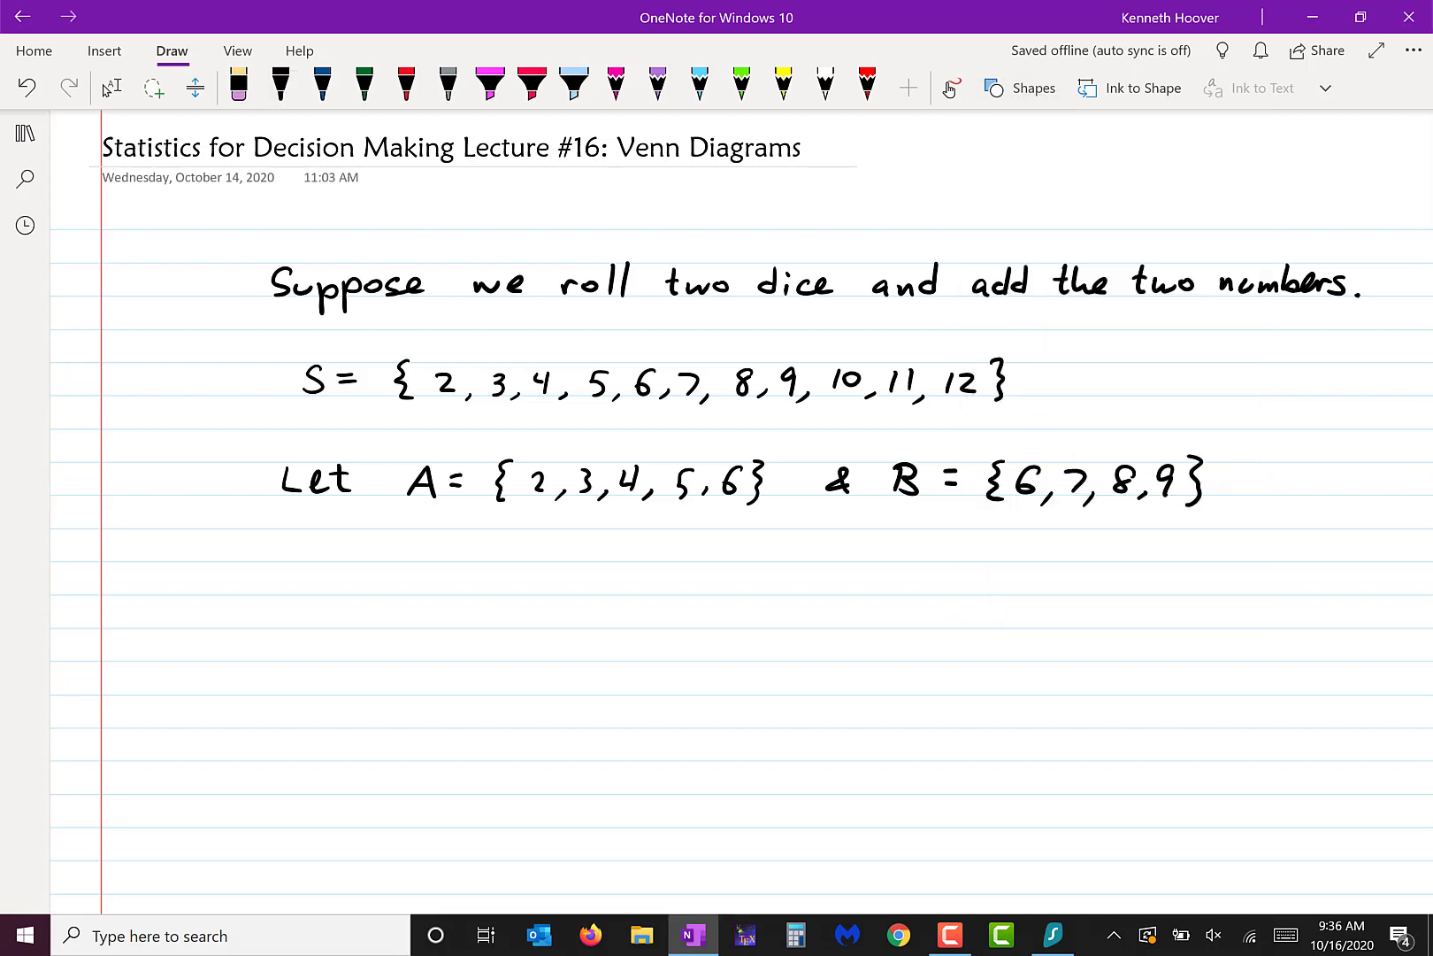
pyautogui.moveTo(450, 594); pyautogui.dragTo(1032, 876)
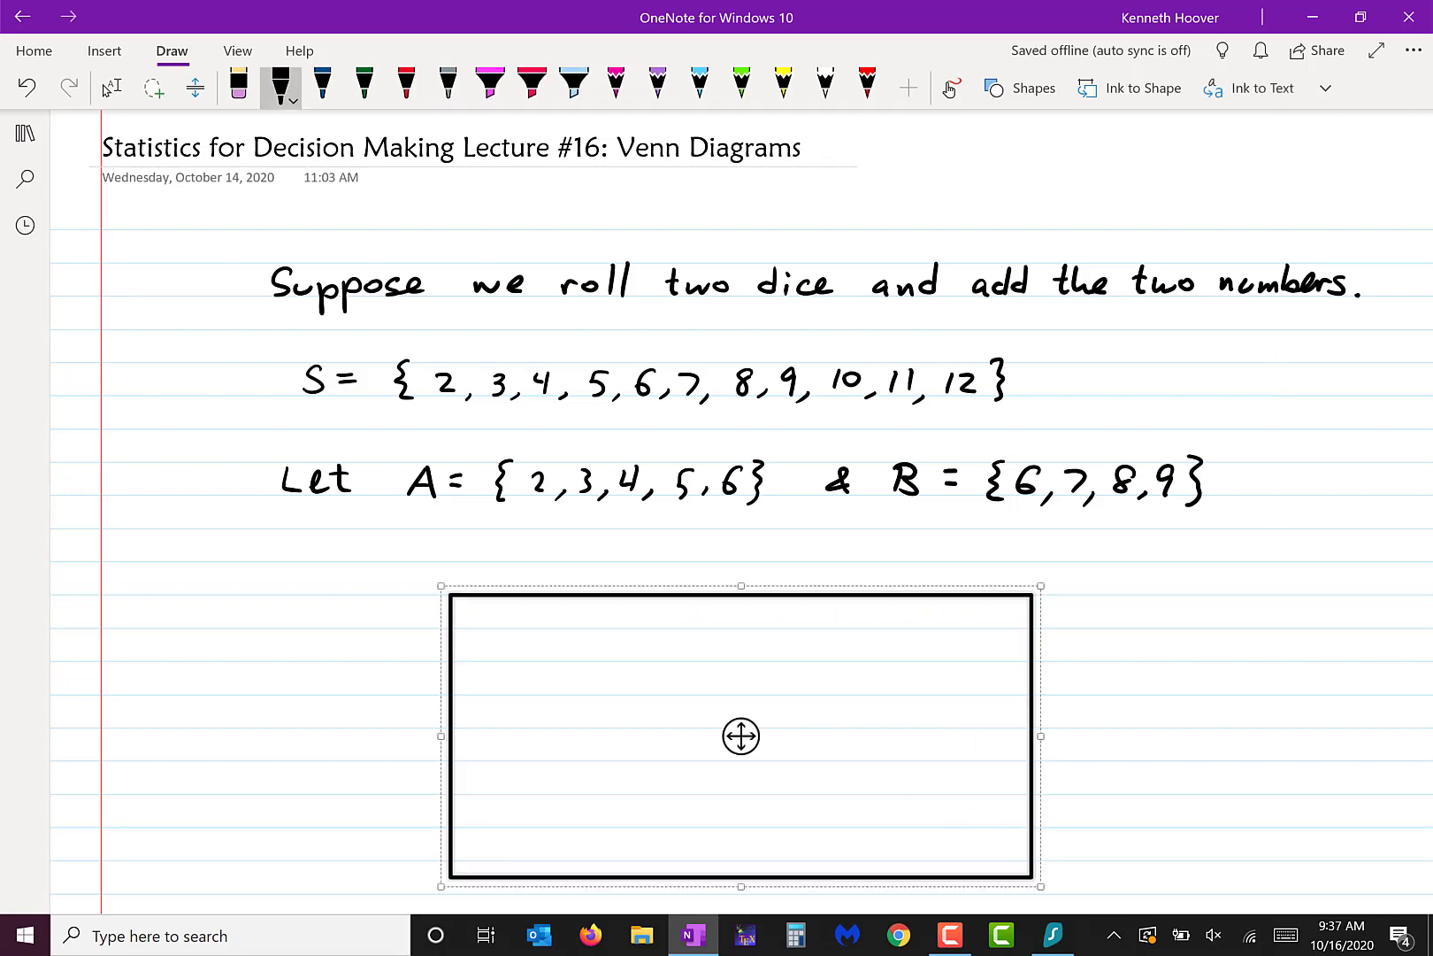
pyautogui.click(392, 599)
pyautogui.moveTo(392, 599); pyautogui.dragTo(375, 629)
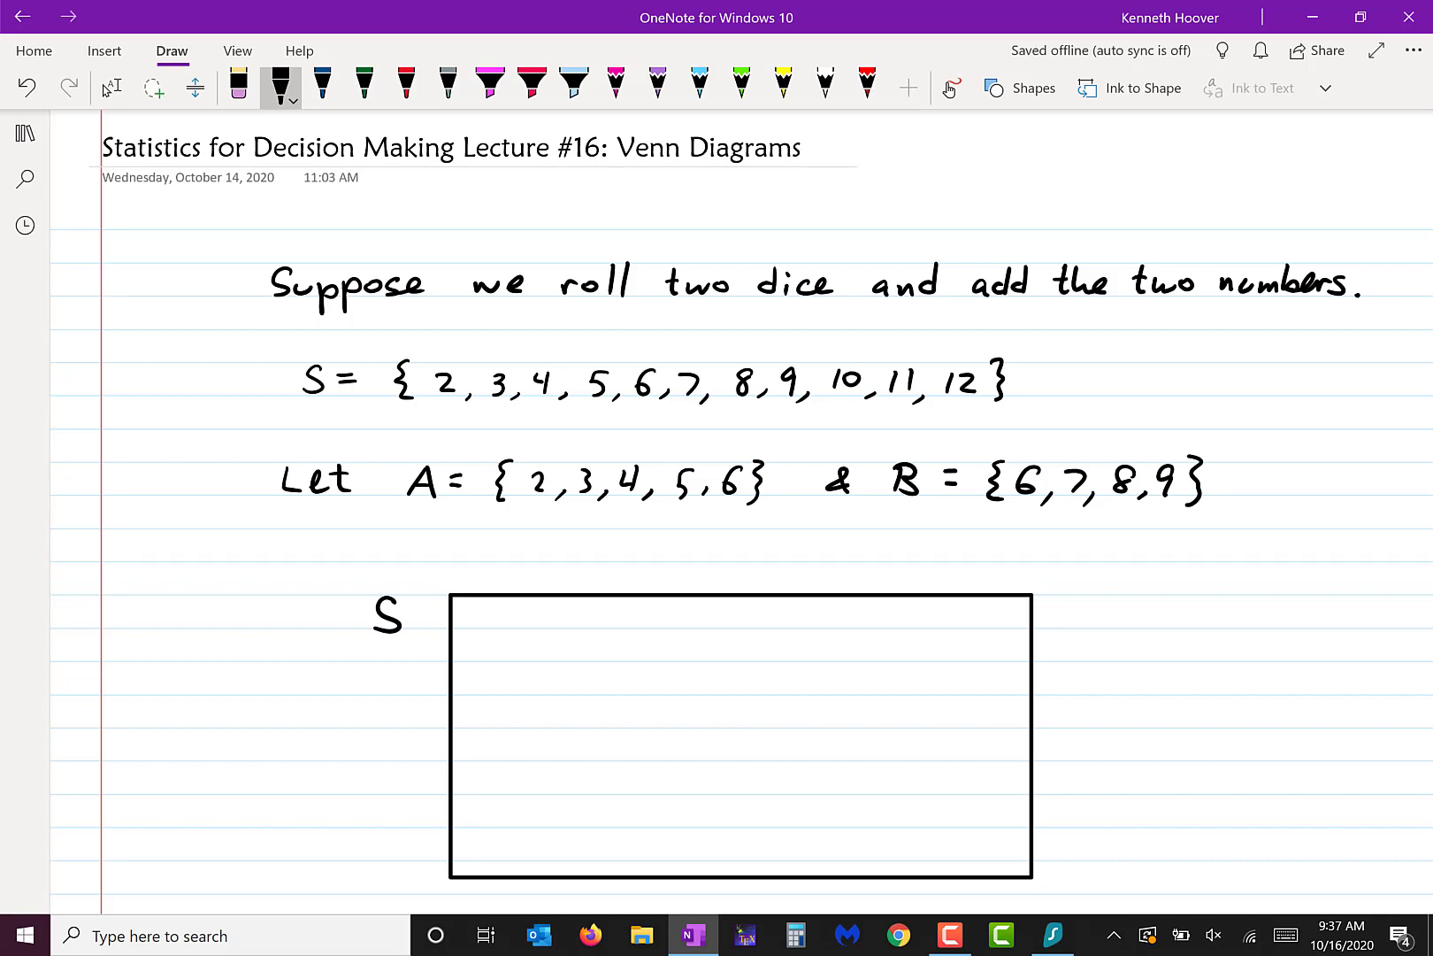
pyautogui.click(281, 86)
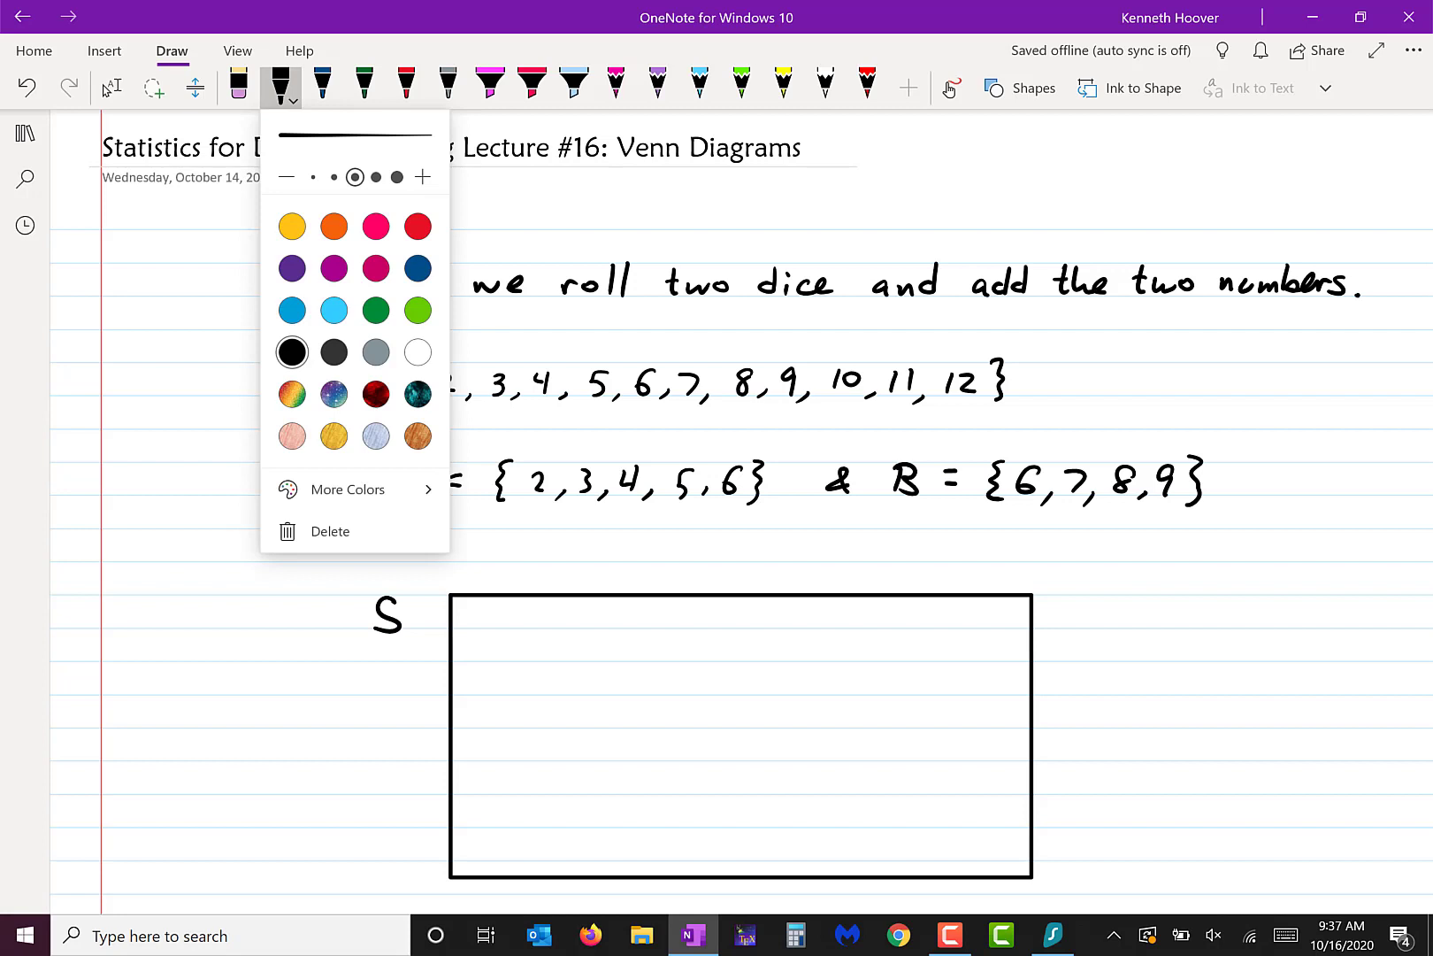
# Draw an ellipse inside the rectangle and label it A
pyautogui.click(1022, 87)
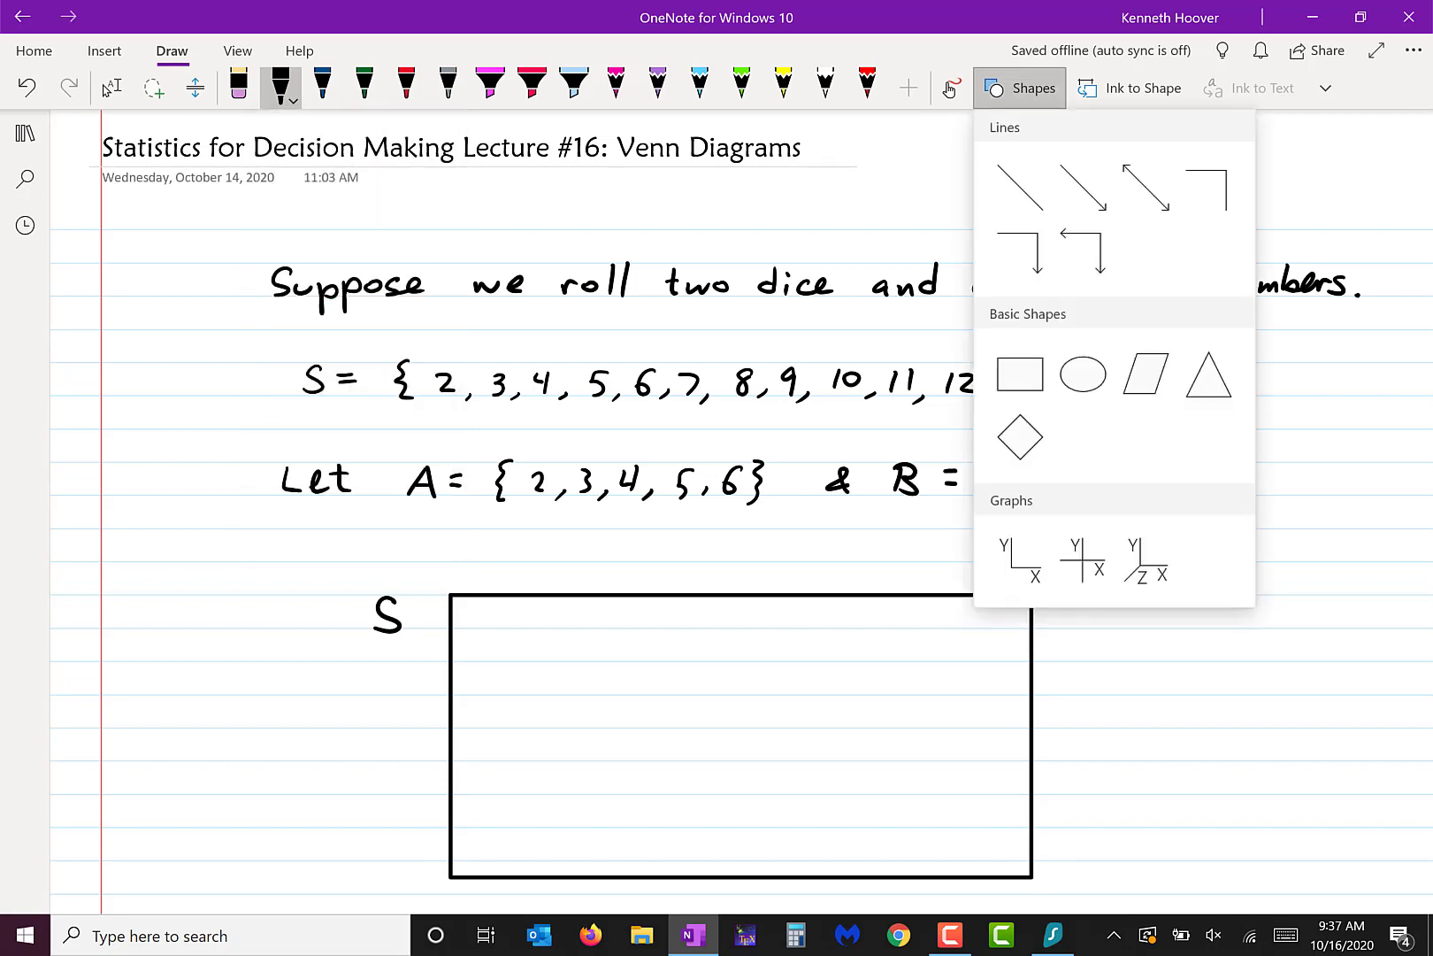
pyautogui.click(1022, 87)
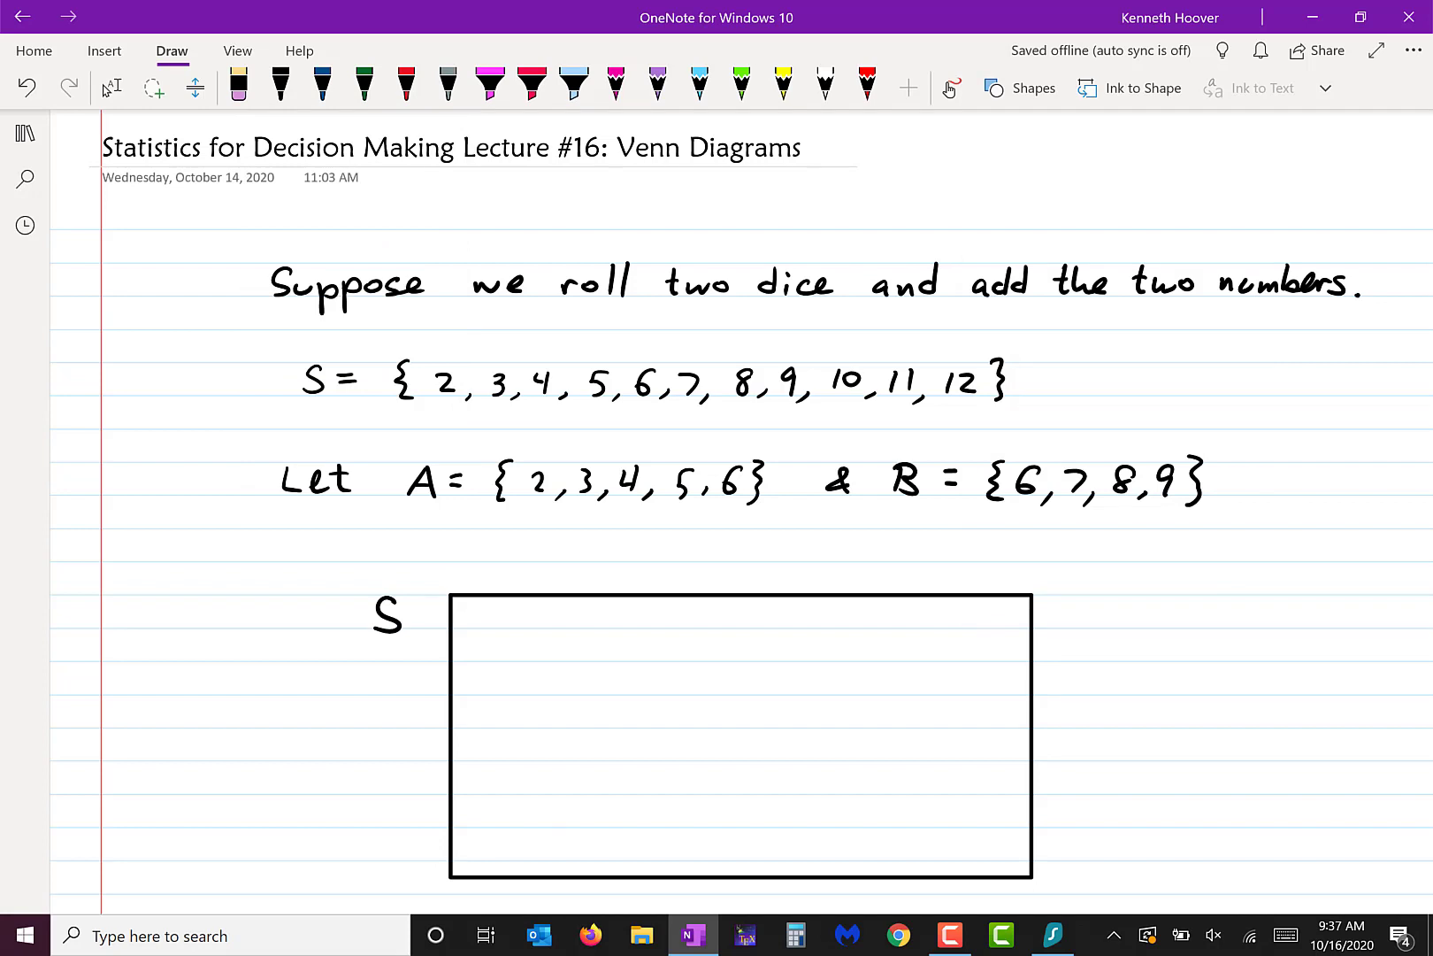
pyautogui.moveTo(566, 661); pyautogui.dragTo(816, 860)
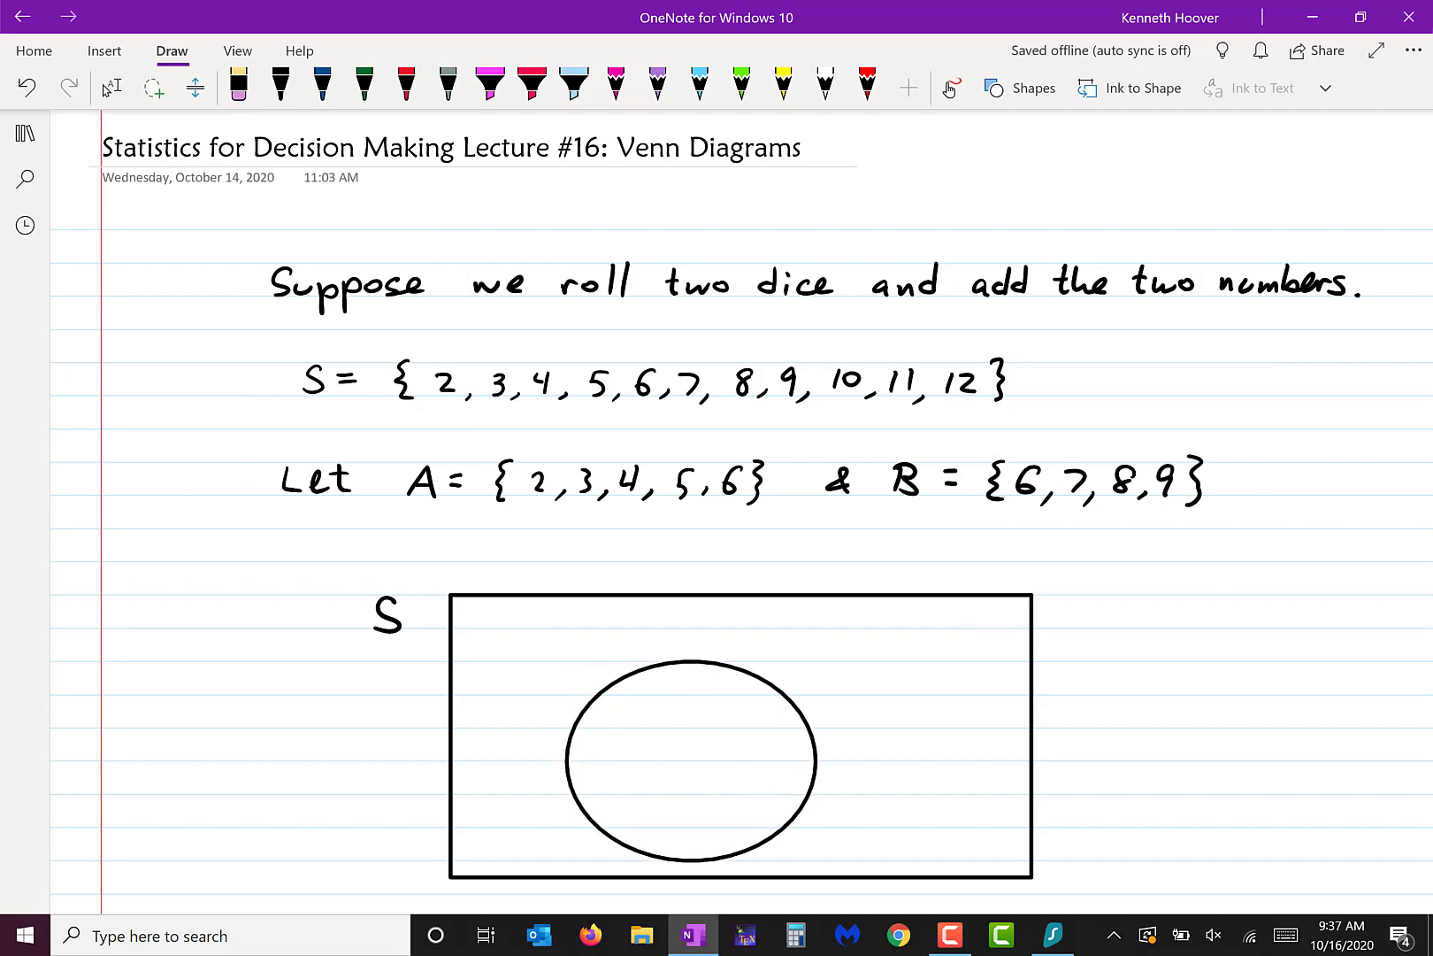
pyautogui.click(535, 682)
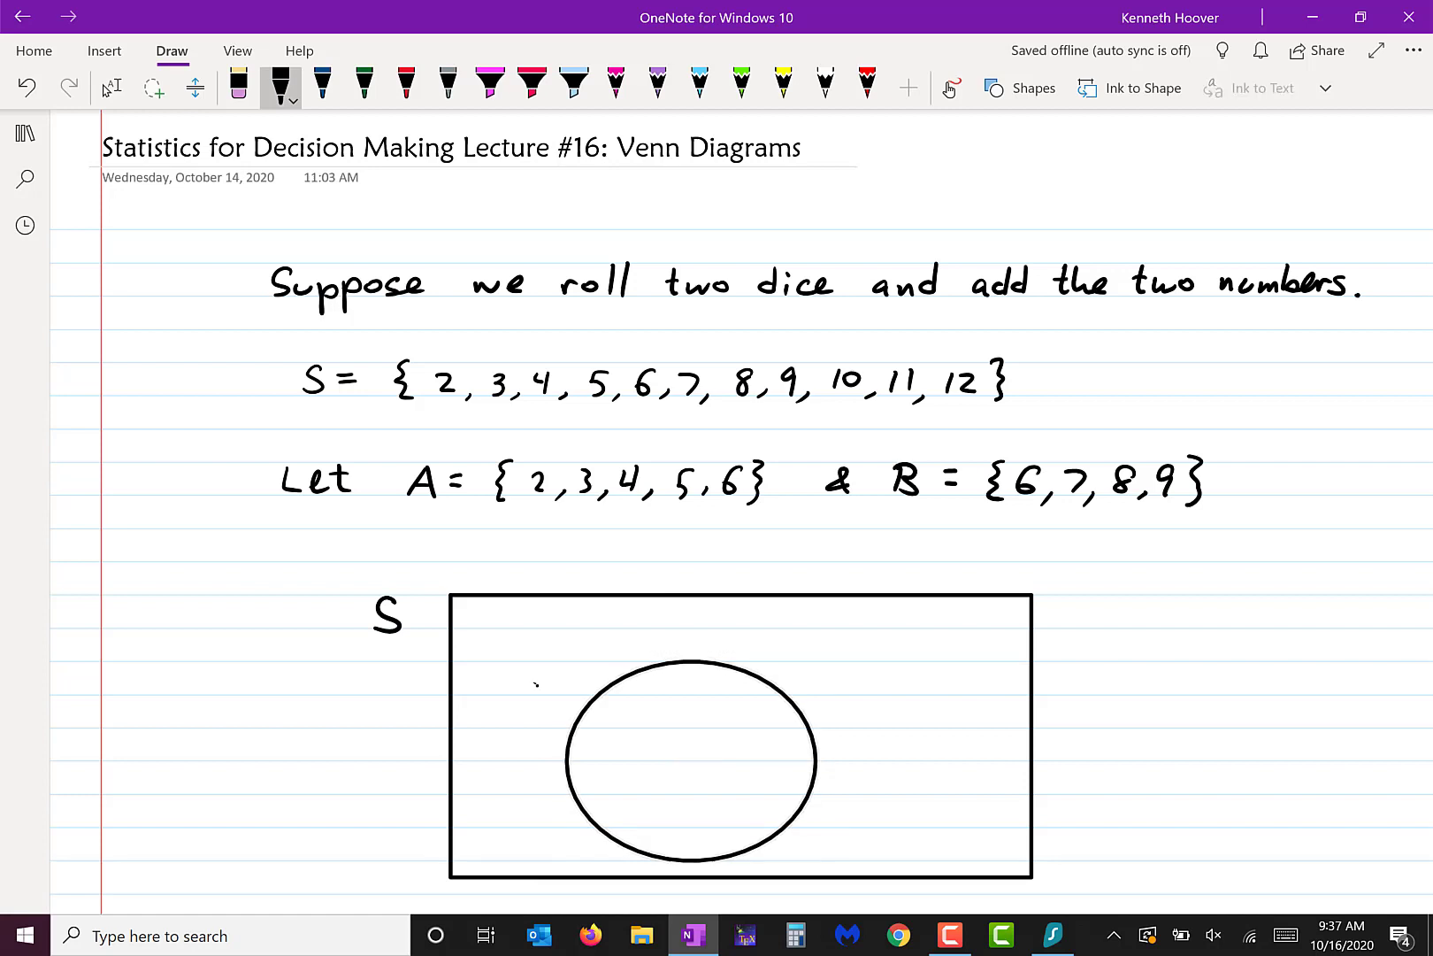
pyautogui.moveTo(535, 683); pyautogui.dragTo(559, 689)
# Draw a second ellipse overlapping A and label it B
pyautogui.click(1024, 87)
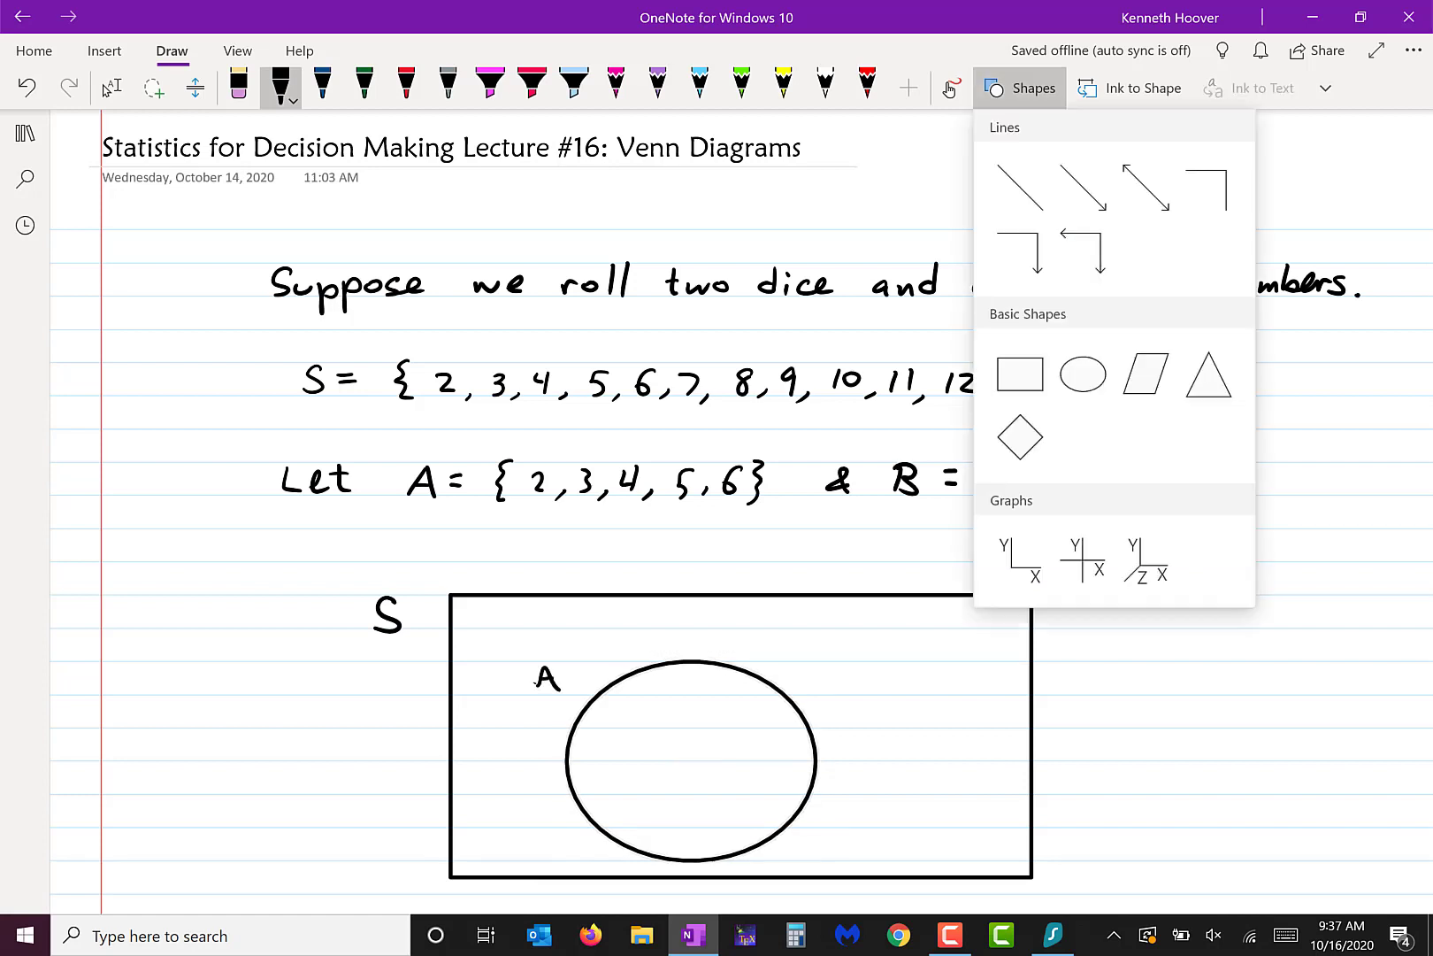
pyautogui.click(1085, 374)
pyautogui.moveTo(730, 708); pyautogui.dragTo(999, 861)
pyautogui.click(972, 680)
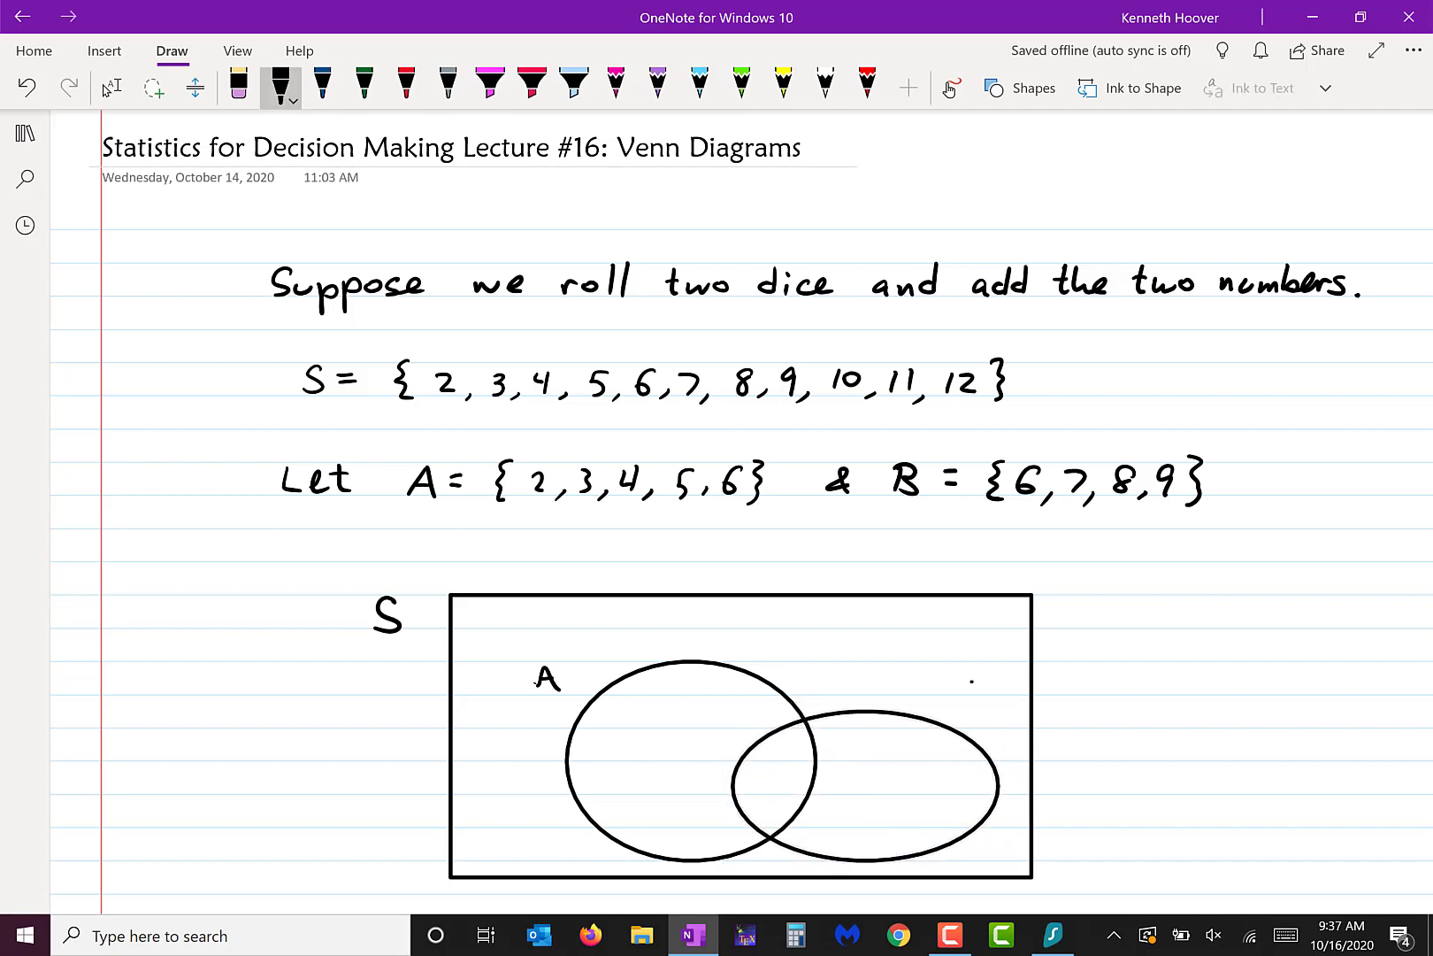
pyautogui.moveTo(972, 682); pyautogui.dragTo(974, 701)
# Try shading the A–B overlap with the light-blue highlighter, then undo it
pyautogui.click(575, 84)
pyautogui.moveTo(793, 748)
pyautogui.mouseDown()
pyautogui.moveTo(777, 832)
pyautogui.moveTo(790, 735)
pyautogui.mouseUp()
pyautogui.moveTo(770, 792)
pyautogui.mouseDown()
pyautogui.moveTo(801, 733)
pyautogui.moveTo(802, 807)
pyautogui.moveTo(808, 731)
pyautogui.mouseUp()
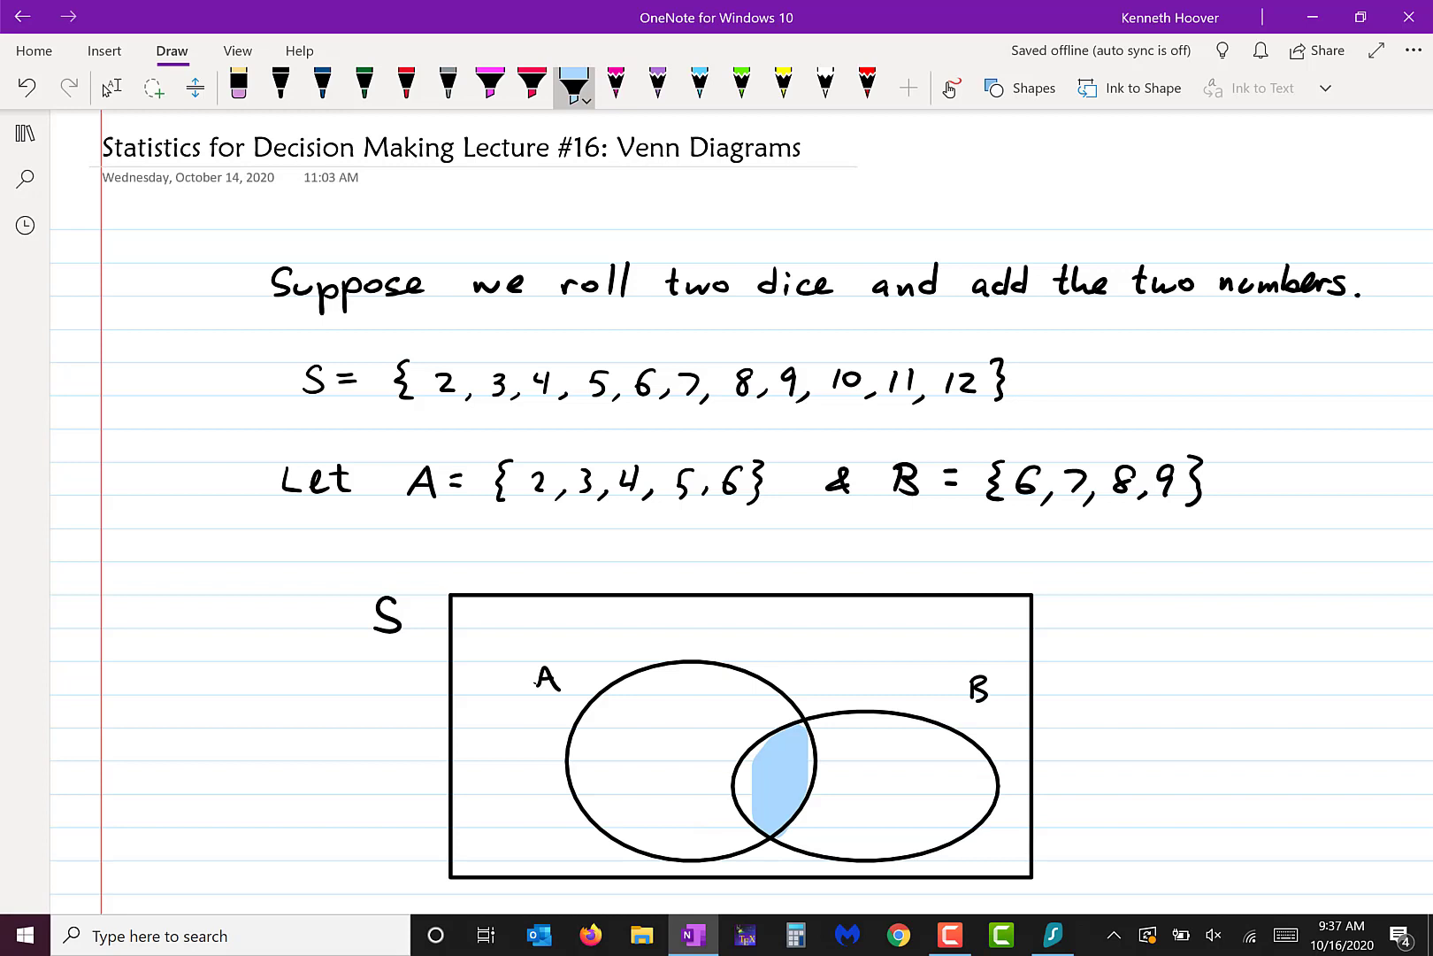
pyautogui.click(27, 86)
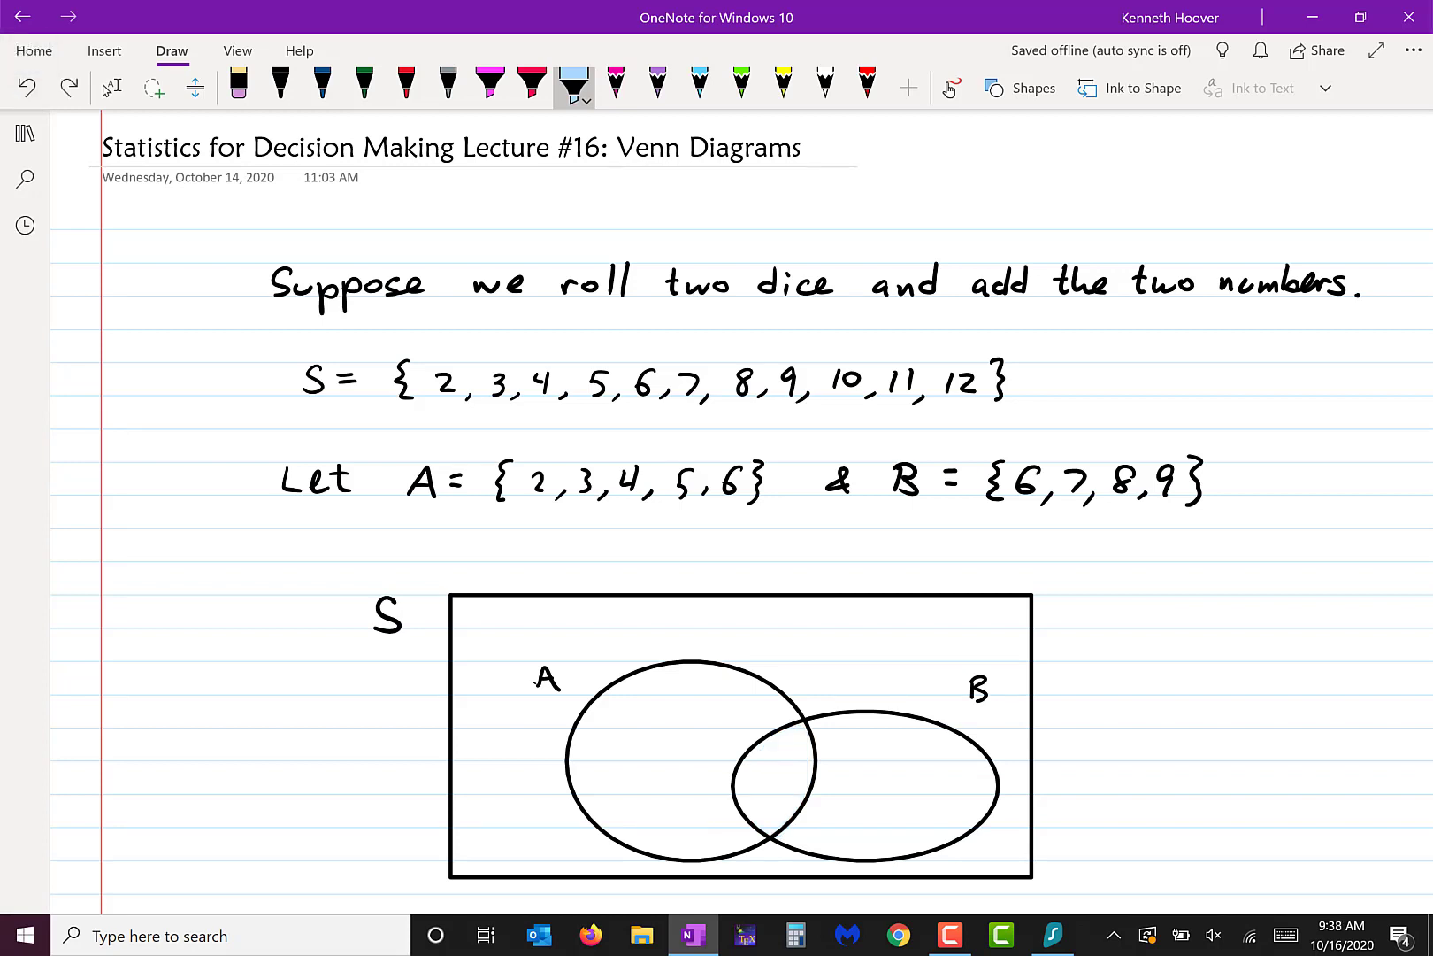
pyautogui.click(281, 84)
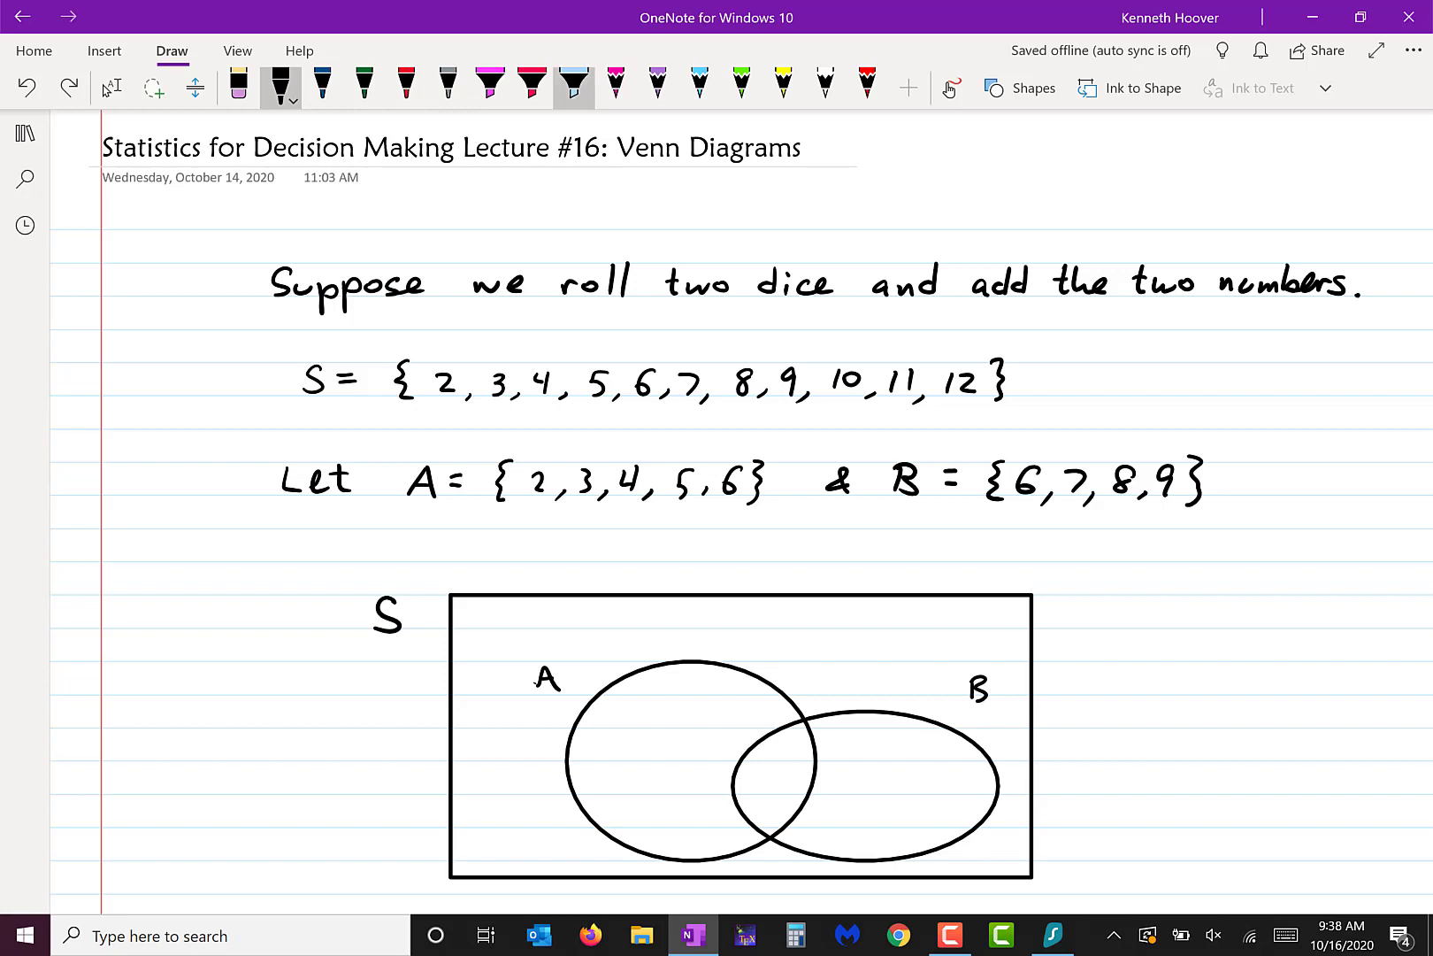
# Try shading ovals A and B outside the overlap light blue, then undo both
pyautogui.click(575, 84)
pyautogui.moveTo(766, 691)
pyautogui.mouseDown()
pyautogui.moveTo(717, 836)
pyautogui.moveTo(610, 743)
pyautogui.moveTo(691, 730)
pyautogui.moveTo(628, 796)
pyautogui.moveTo(682, 734)
pyautogui.moveTo(694, 804)
pyautogui.mouseUp()
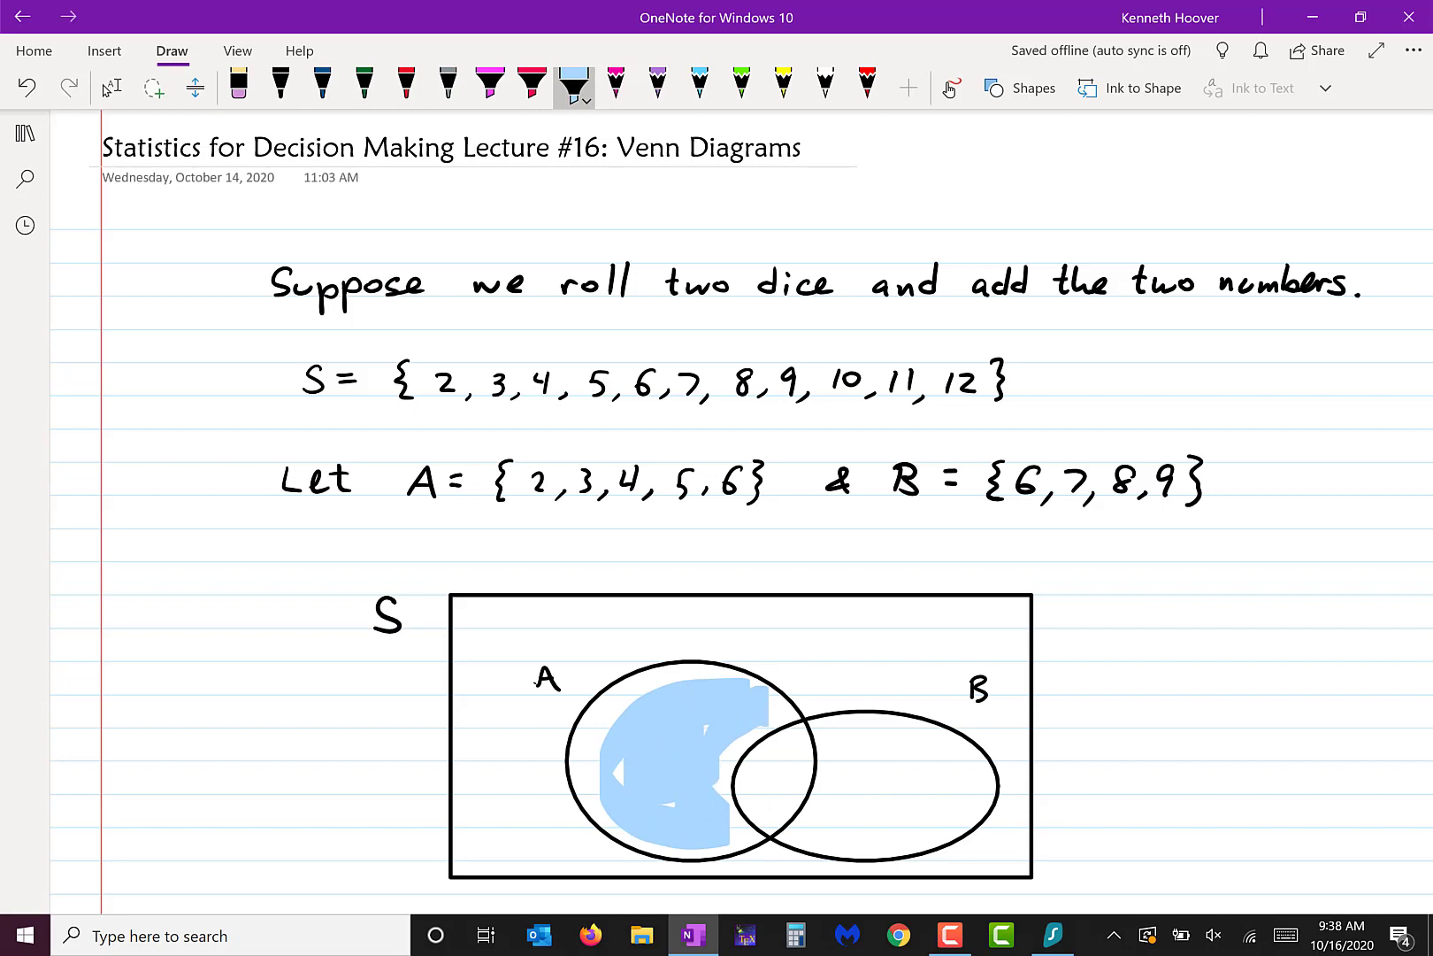
pyautogui.moveTo(848, 720)
pyautogui.mouseDown()
pyautogui.moveTo(848, 791)
pyautogui.moveTo(952, 814)
pyautogui.moveTo(857, 739)
pyautogui.mouseUp()
pyautogui.moveTo(850, 759); pyautogui.dragTo(849, 800)
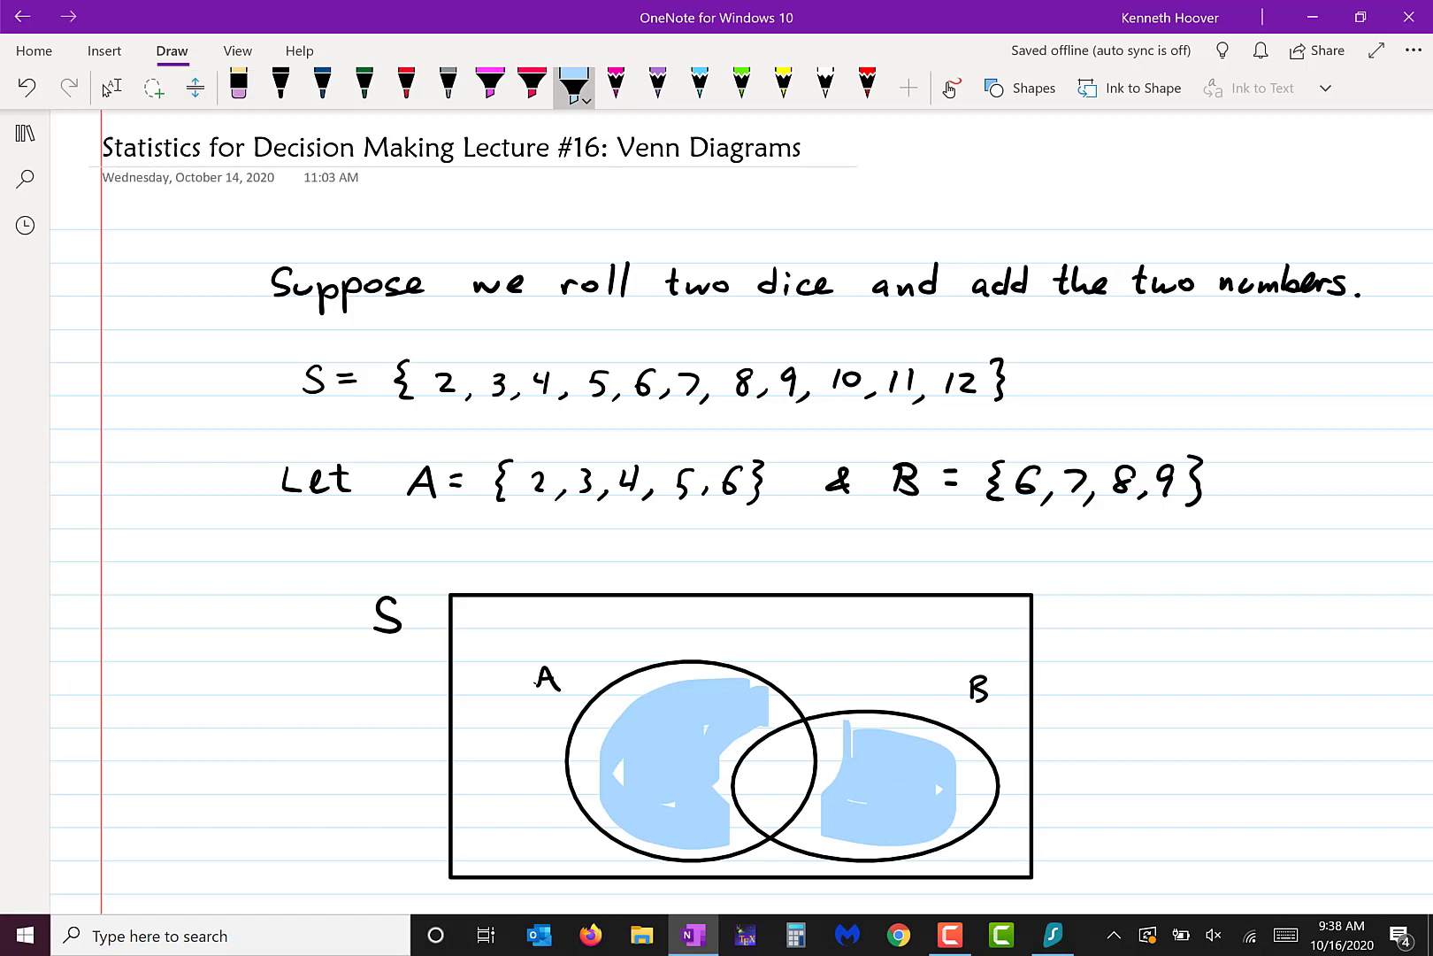
pyautogui.click(27, 87)
pyautogui.click(27, 86)
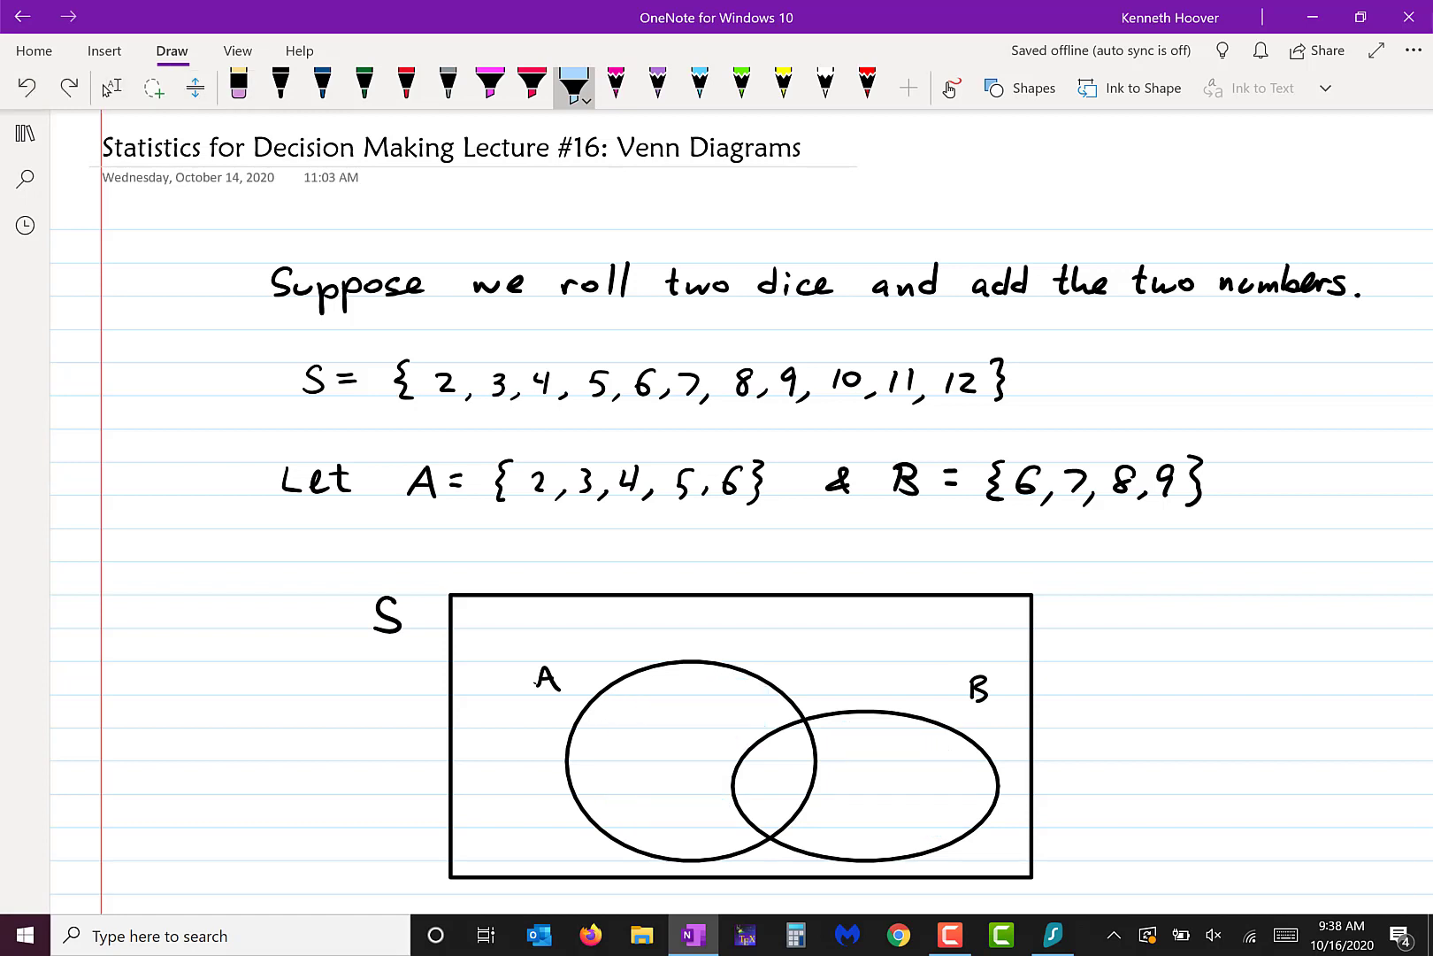
pyautogui.click(280, 85)
# In black ink, write 2, 3, 4, 5 in A only, 6 in the overlap, 7, 8, 9 in B only
pyautogui.moveTo(664, 694)
pyautogui.mouseDown()
pyautogui.moveTo(693, 706)
pyautogui.moveTo(616, 754)
pyautogui.mouseUp()
pyautogui.moveTo(702, 731)
pyautogui.mouseDown()
pyautogui.moveTo(704, 762)
pyautogui.moveTo(707, 750)
pyautogui.moveTo(658, 827)
pyautogui.mouseUp()
pyautogui.moveTo(787, 758)
pyautogui.mouseDown()
pyautogui.moveTo(778, 796)
pyautogui.moveTo(768, 780)
pyautogui.mouseUp()
pyautogui.moveTo(860, 743)
pyautogui.mouseDown()
pyautogui.moveTo(867, 774)
pyautogui.moveTo(924, 790)
pyautogui.moveTo(940, 772)
pyautogui.moveTo(876, 837)
pyautogui.mouseUp()
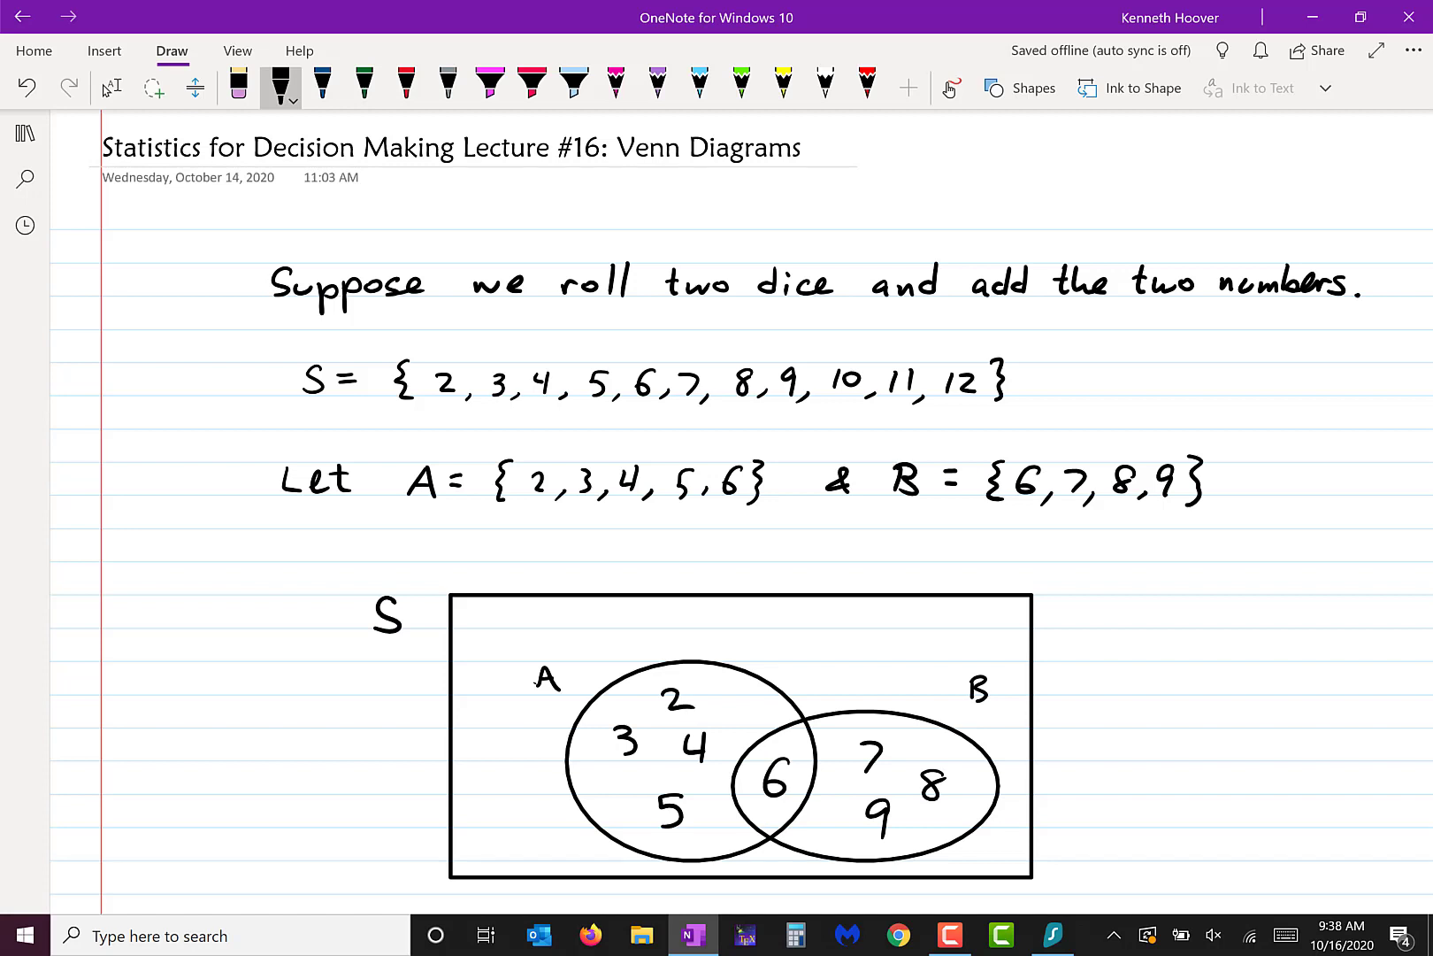
# Write 10, 11, 12 inside S outside both ovals and shade the 6 overlap light blue
pyautogui.moveTo(797, 609)
pyautogui.mouseDown()
pyautogui.moveTo(796, 630)
pyautogui.moveTo(813, 611)
pyautogui.mouseUp()
pyautogui.moveTo(885, 644)
pyautogui.mouseDown()
pyautogui.moveTo(886, 662)
pyautogui.moveTo(903, 663)
pyautogui.moveTo(819, 693)
pyautogui.mouseUp()
pyautogui.moveTo(832, 677); pyautogui.dragTo(856, 691)
pyautogui.click(573, 86)
pyautogui.moveTo(779, 802)
pyautogui.mouseDown()
pyautogui.moveTo(769, 832)
pyautogui.moveTo(753, 765)
pyautogui.moveTo(746, 816)
pyautogui.moveTo(785, 725)
pyautogui.moveTo(803, 778)
pyautogui.moveTo(776, 817)
pyautogui.moveTo(806, 752)
pyautogui.moveTo(804, 794)
pyautogui.mouseUp()
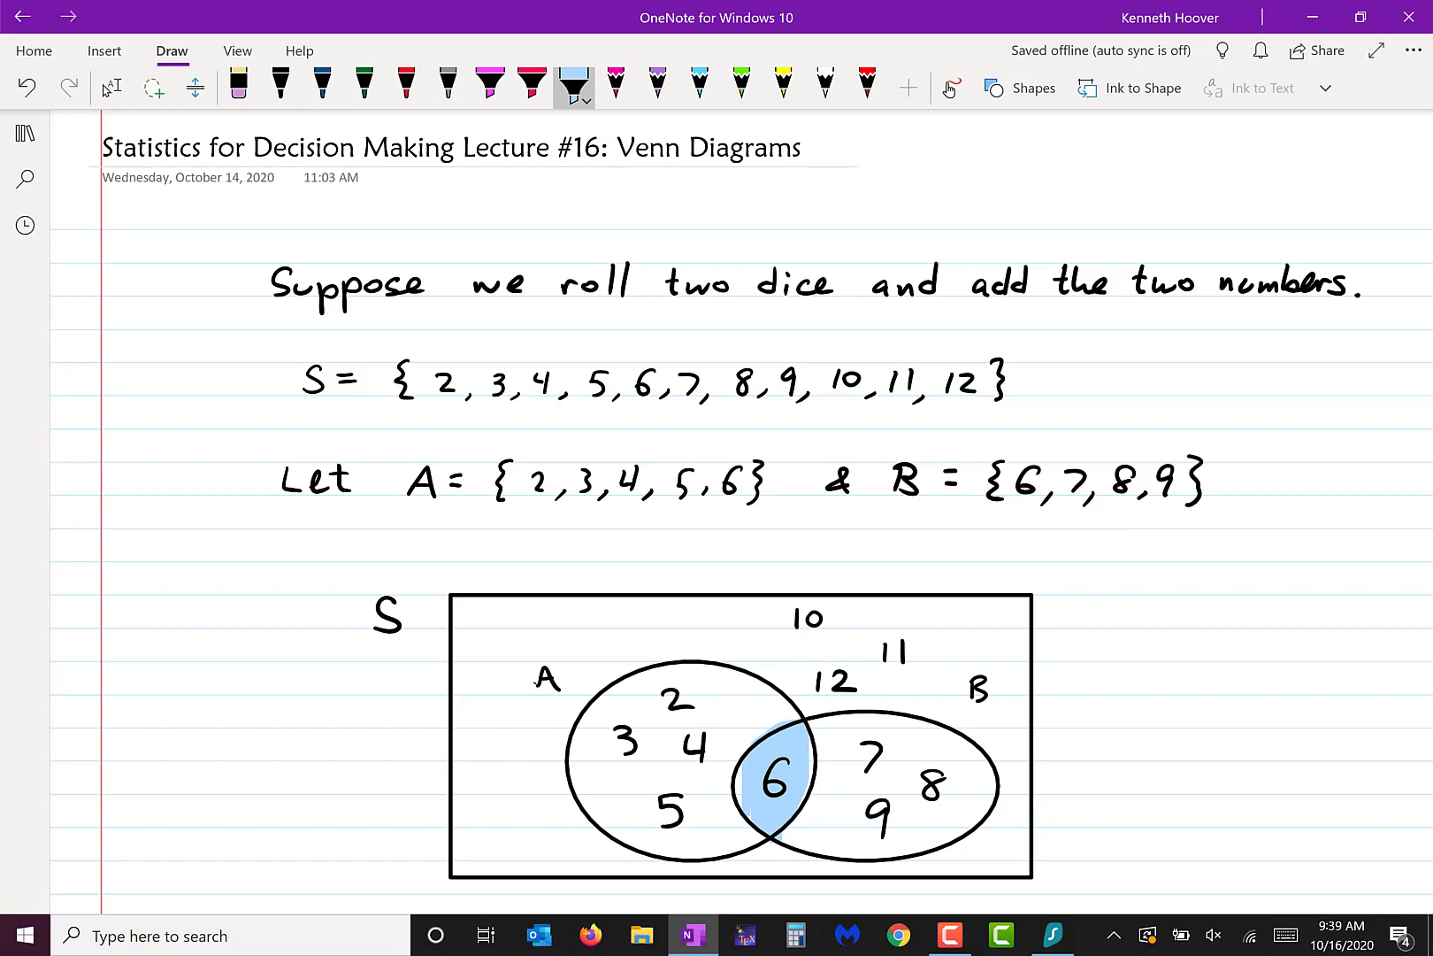
# Back in black ink, handwrite 'A ∩ B = { 6 }' under the Venn diagram
pyautogui.scroll(-1, 106, 89)
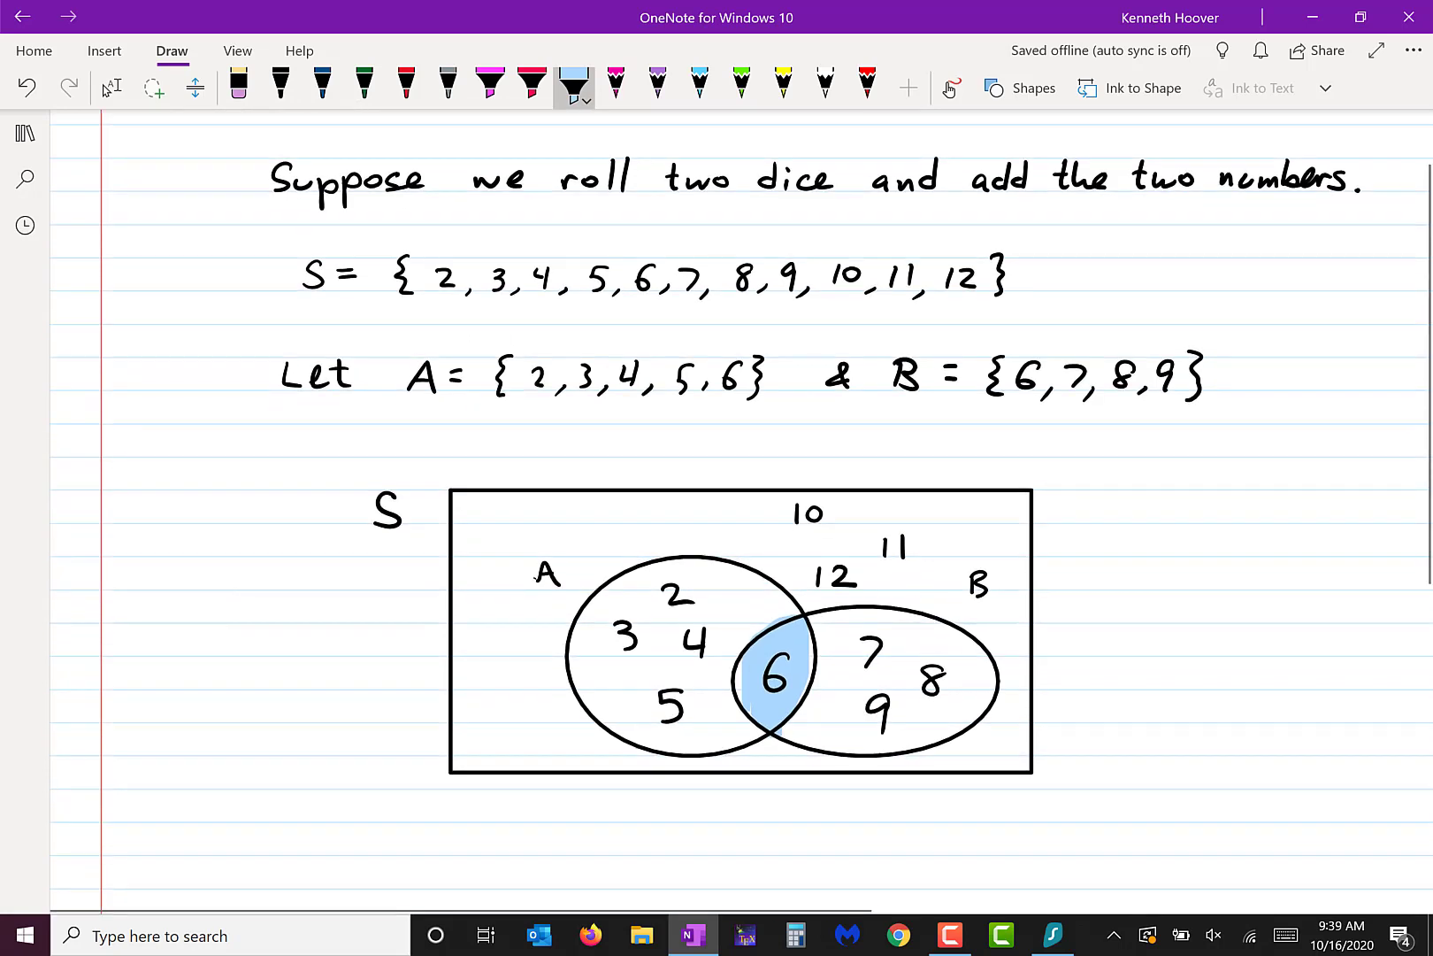
pyautogui.click(111, 88)
pyautogui.click(280, 86)
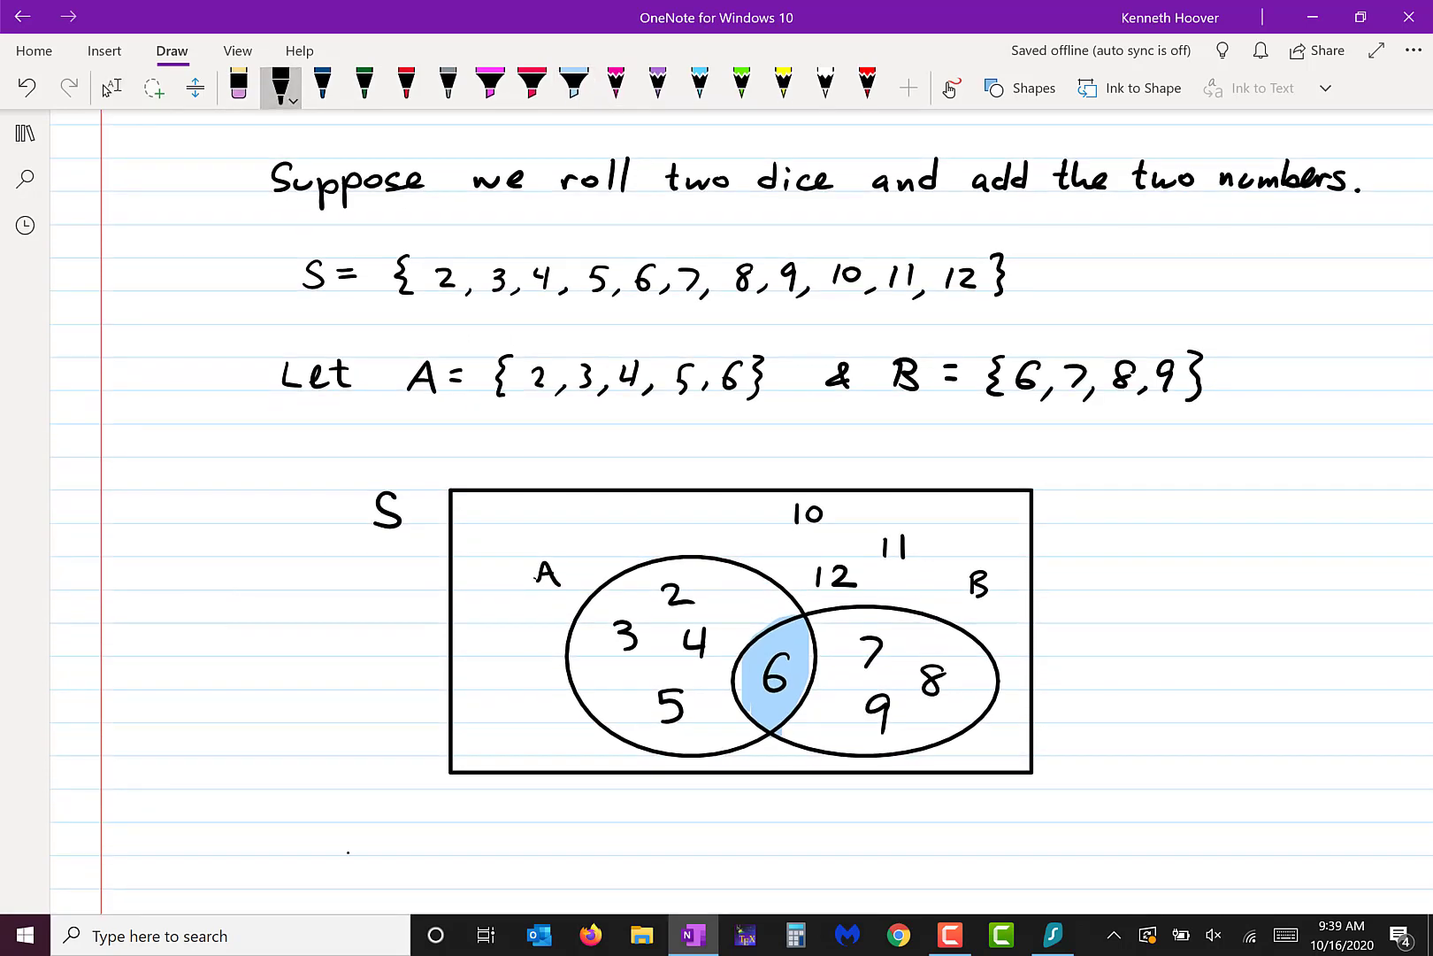
pyautogui.moveTo(350, 855)
pyautogui.mouseDown()
pyautogui.moveTo(363, 827)
pyautogui.moveTo(377, 853)
pyautogui.moveTo(374, 841)
pyautogui.moveTo(399, 832)
pyautogui.moveTo(423, 849)
pyautogui.moveTo(471, 830)
pyautogui.mouseUp()
pyautogui.moveTo(456, 840)
pyautogui.mouseDown()
pyautogui.moveTo(504, 822)
pyautogui.moveTo(504, 860)
pyautogui.mouseUp()
pyautogui.moveTo(537, 828)
pyautogui.mouseDown()
pyautogui.moveTo(524, 832)
pyautogui.moveTo(553, 840)
pyautogui.moveTo(549, 859)
pyautogui.mouseUp()
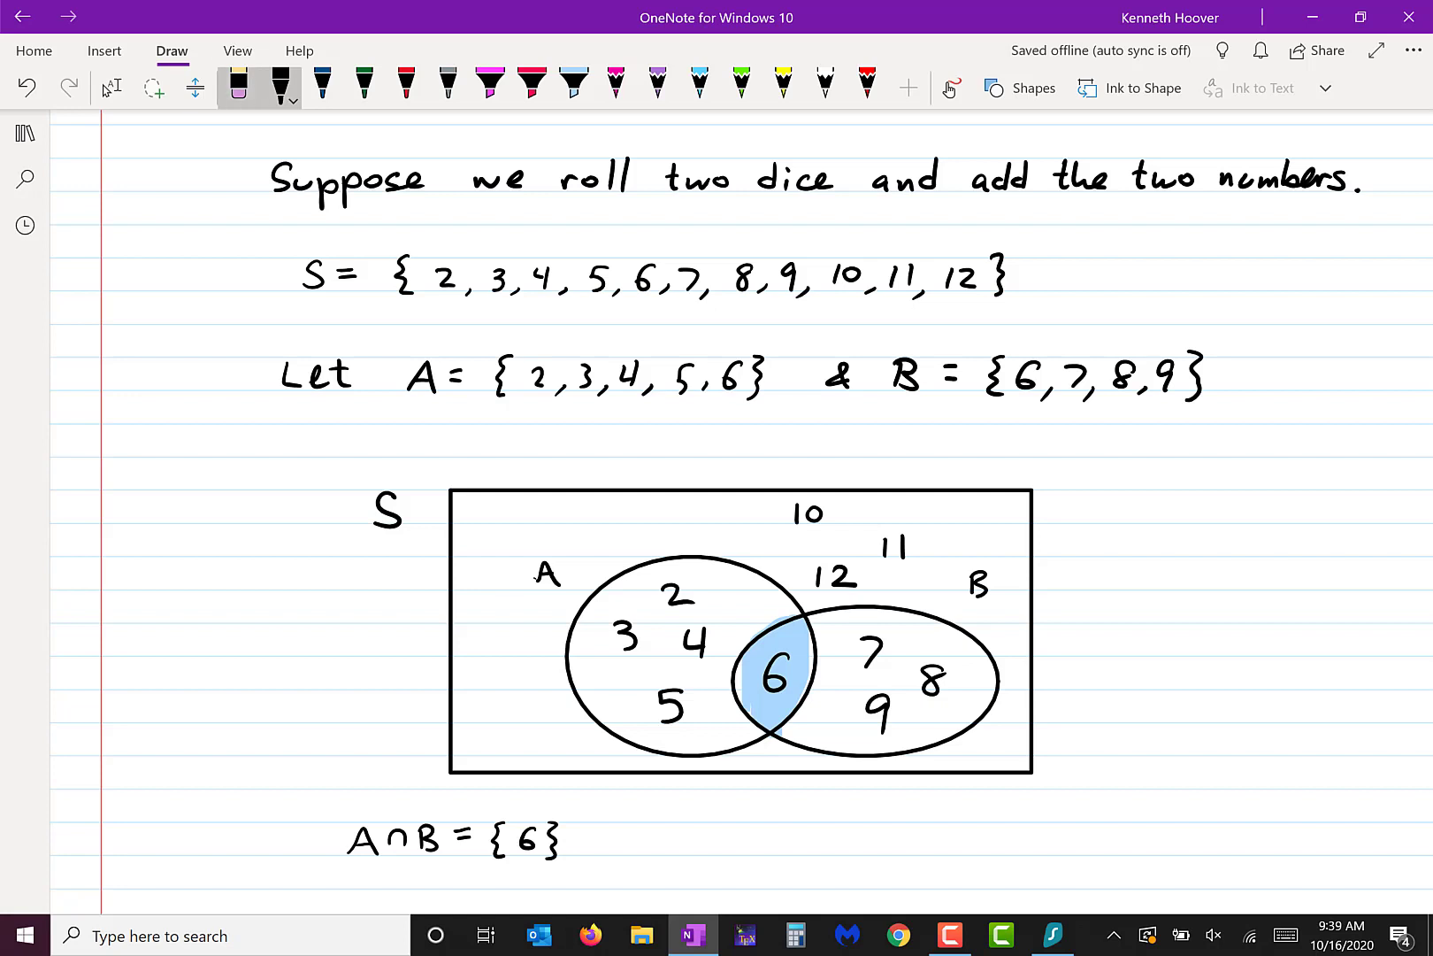
# Erase the overlap's blue shading and the 6, then rewrite the 6 in black
pyautogui.click(239, 86)
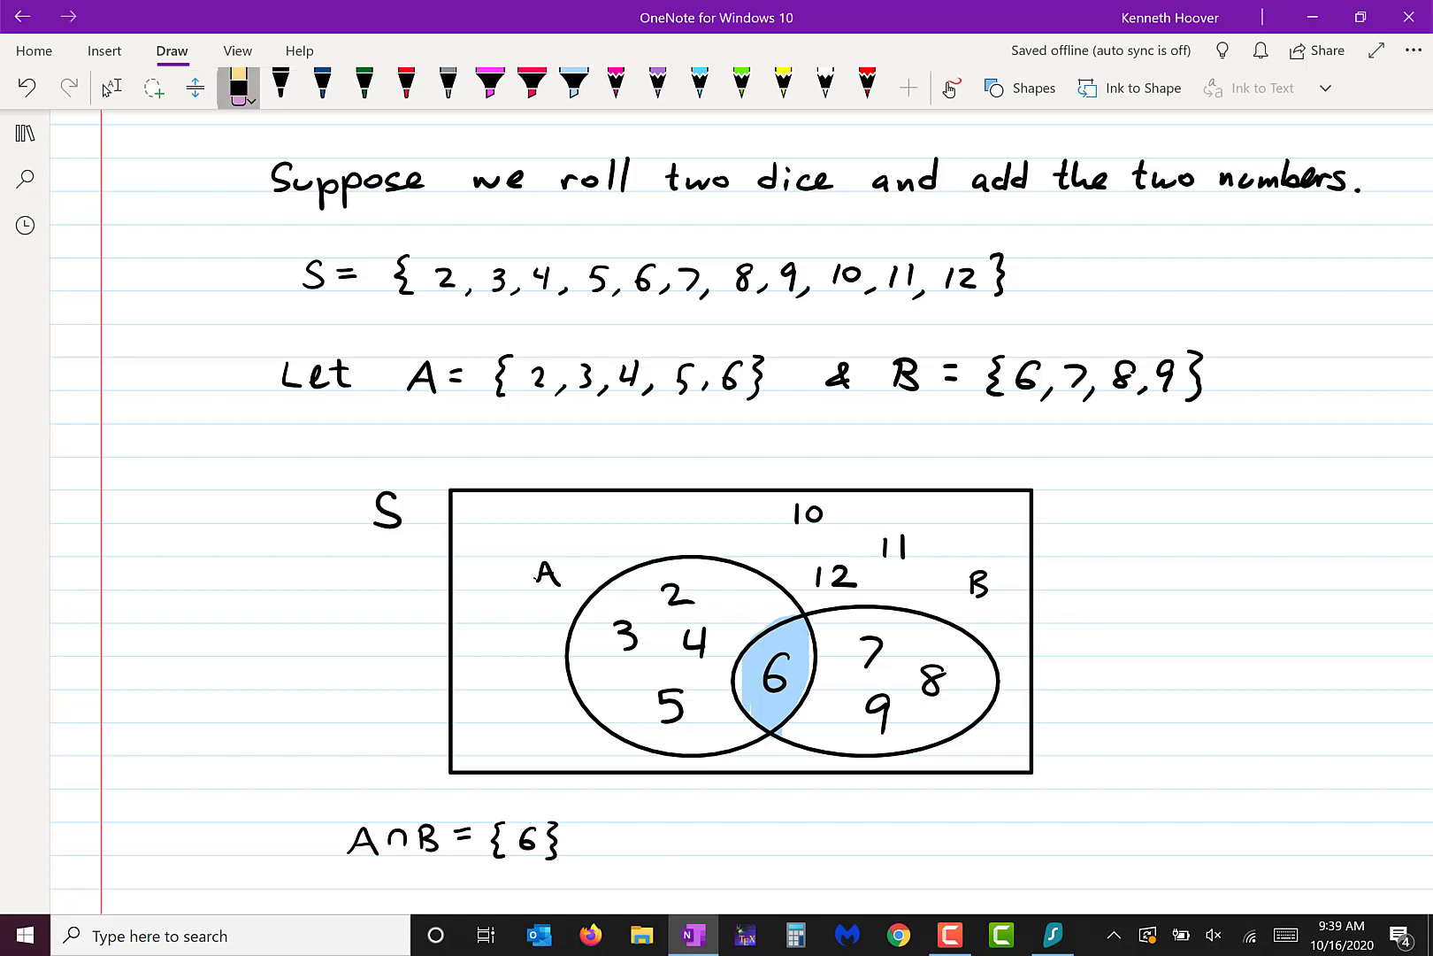
pyautogui.moveTo(801, 633); pyautogui.dragTo(748, 712)
pyautogui.click(775, 674)
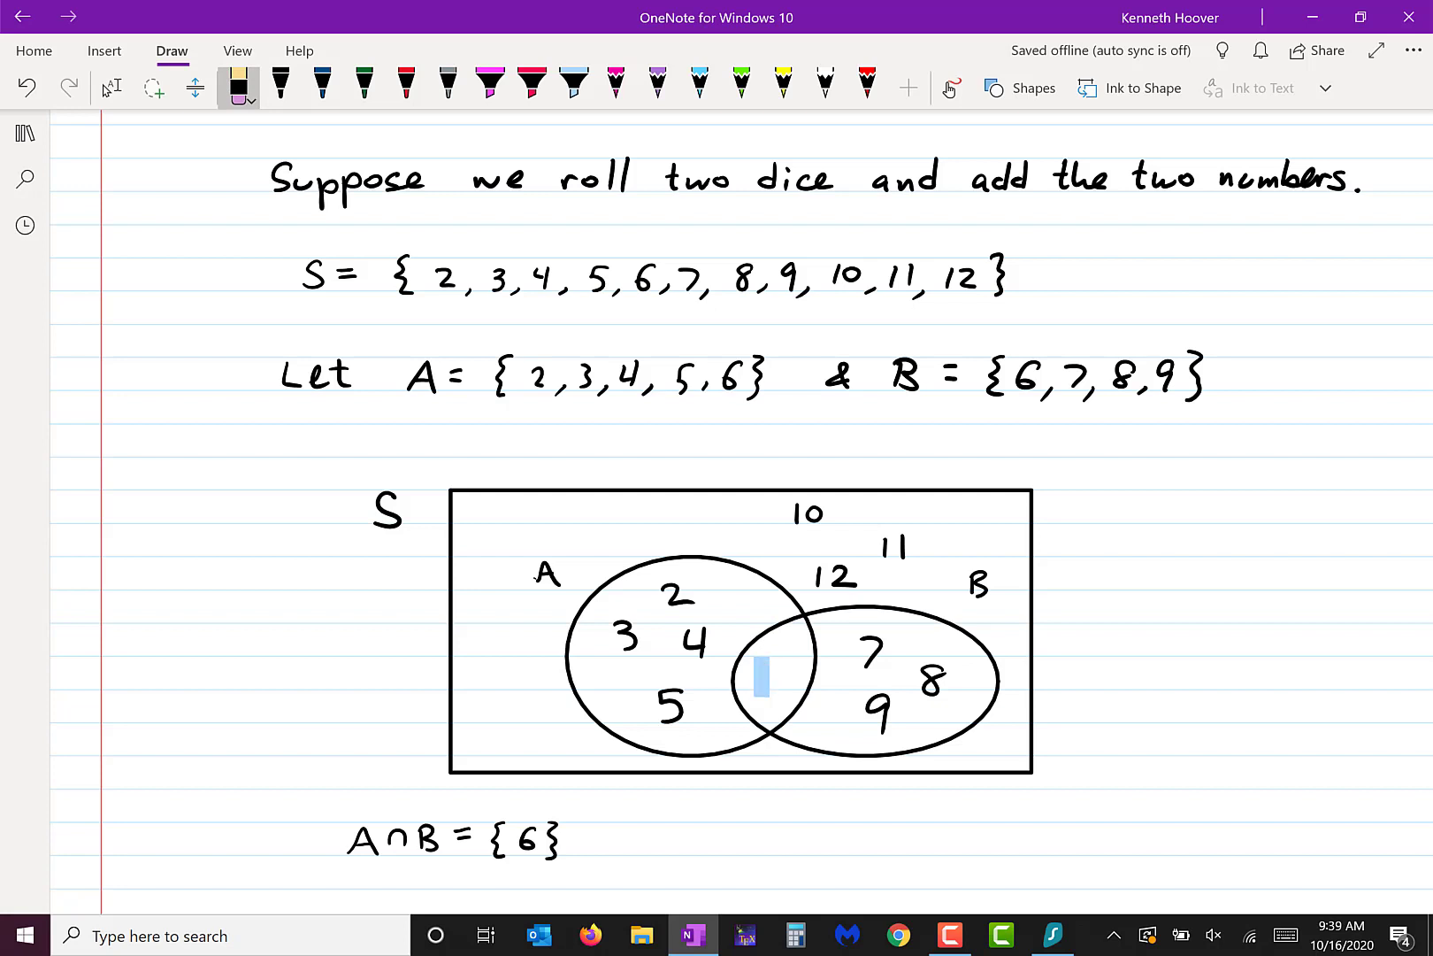
pyautogui.click(761, 677)
pyautogui.click(280, 86)
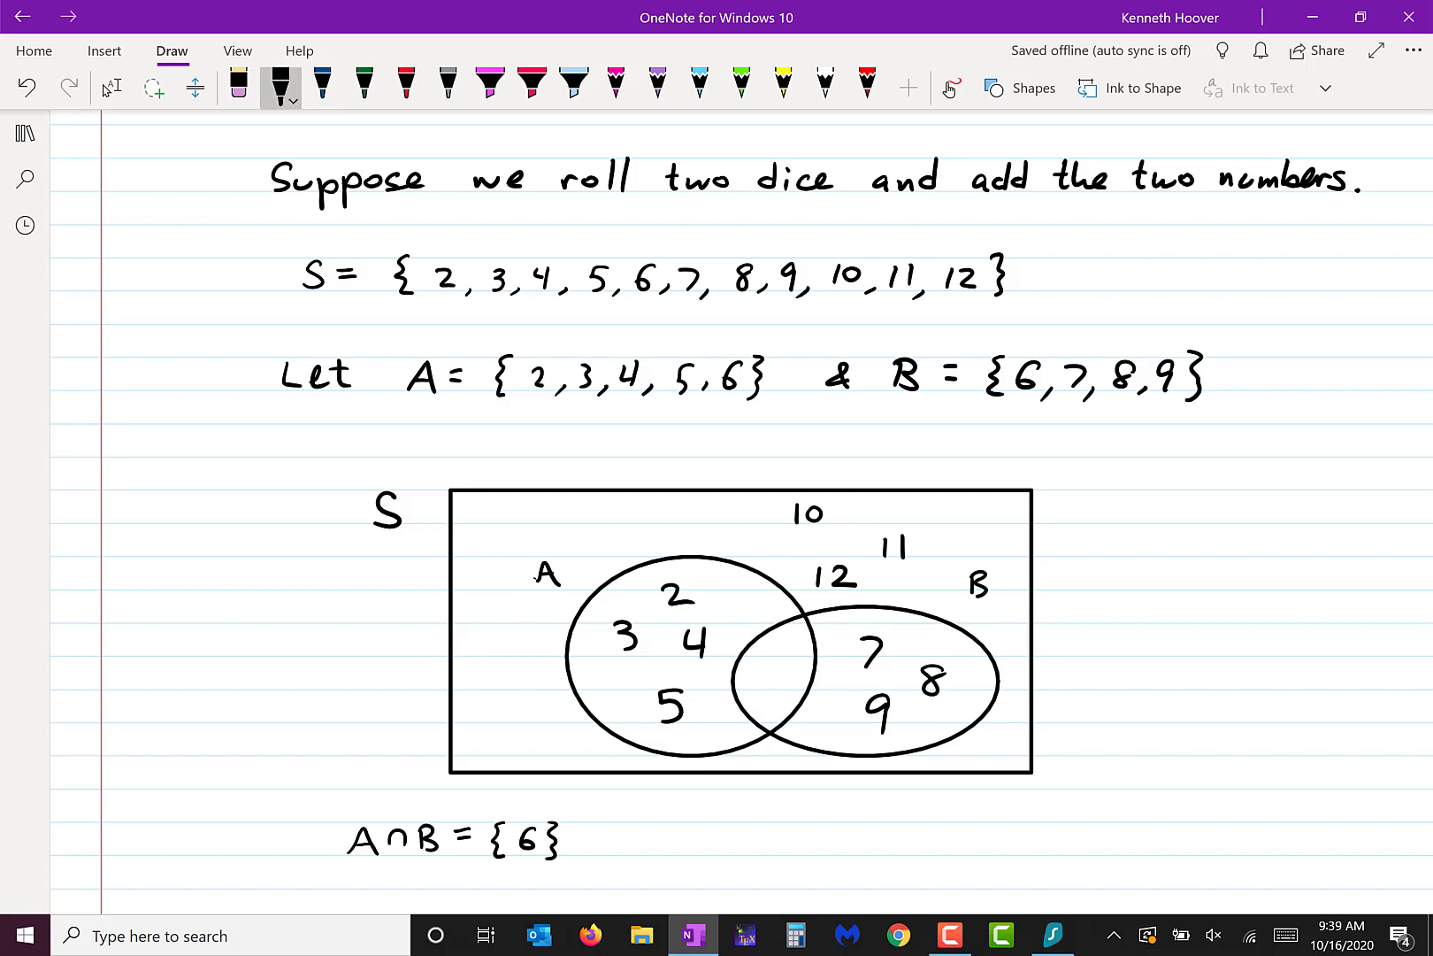
pyautogui.moveTo(775, 660)
pyautogui.mouseDown()
pyautogui.moveTo(734, 733)
pyautogui.moveTo(686, 733)
pyautogui.moveTo(604, 698)
pyautogui.moveTo(587, 631)
pyautogui.moveTo(597, 598)
pyautogui.moveTo(694, 580)
pyautogui.moveTo(739, 593)
pyautogui.moveTo(801, 642)
pyautogui.moveTo(927, 635)
pyautogui.moveTo(967, 646)
pyautogui.moveTo(981, 724)
pyautogui.moveTo(841, 725)
pyautogui.moveTo(760, 708)
pyautogui.moveTo(718, 713)
pyautogui.mouseUp()
# Shade both ovals A and B fully with the light-blue highlighter
pyautogui.click(574, 86)
pyautogui.moveTo(973, 681)
pyautogui.mouseDown()
pyautogui.moveTo(898, 660)
pyautogui.moveTo(818, 681)
pyautogui.moveTo(779, 672)
pyautogui.moveTo(721, 699)
pyautogui.moveTo(699, 620)
pyautogui.moveTo(611, 619)
pyautogui.moveTo(602, 655)
pyautogui.mouseUp()
pyautogui.moveTo(664, 606); pyautogui.dragTo(704, 611)
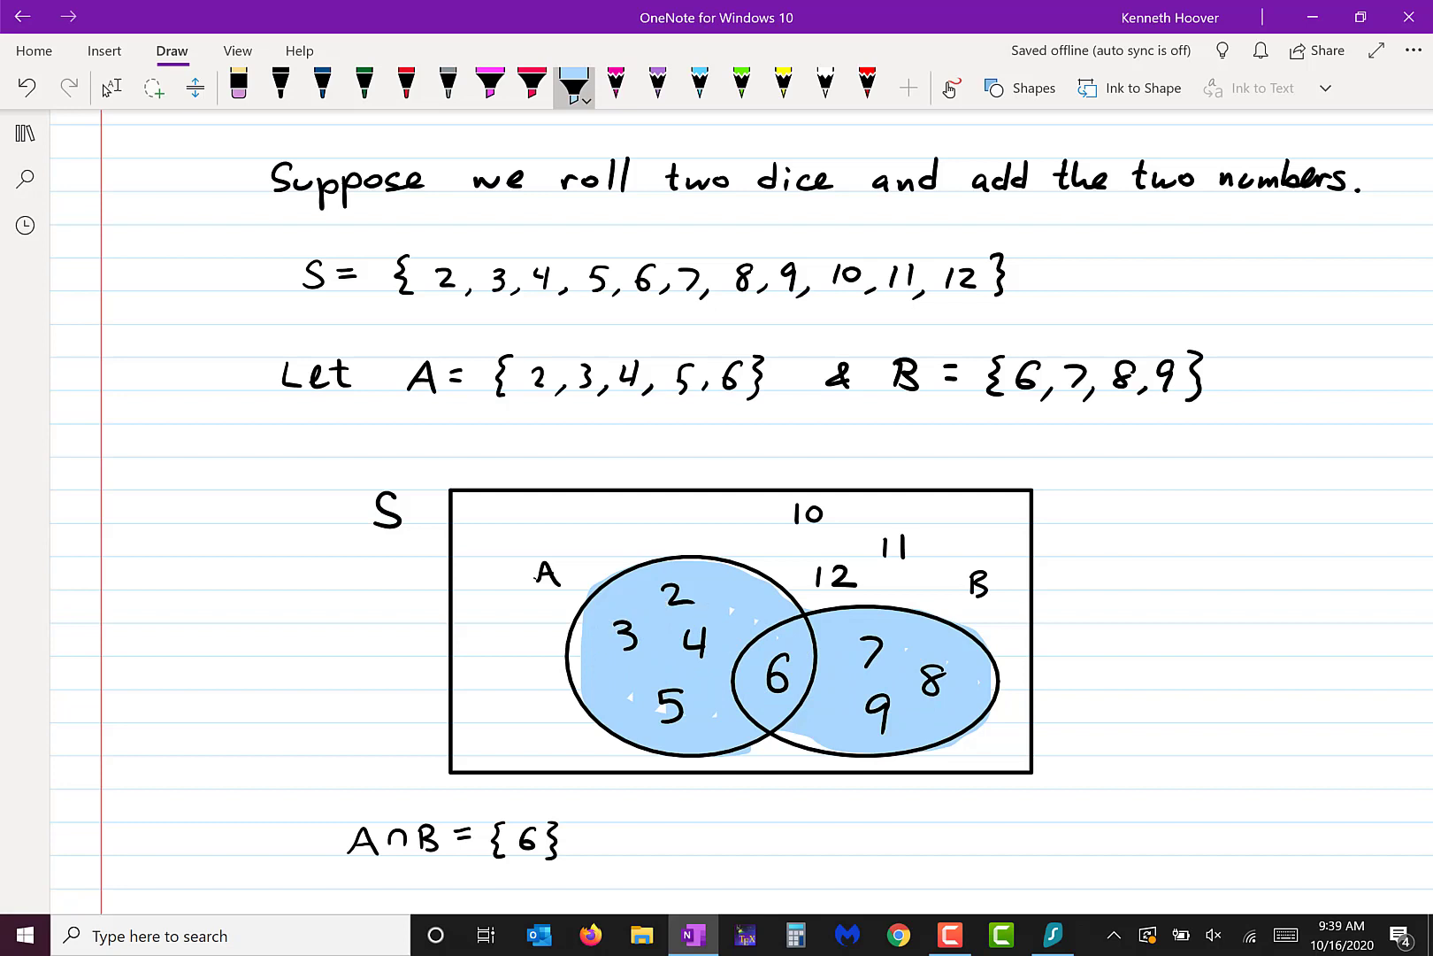
pyautogui.moveTo(656, 707); pyautogui.dragTo(665, 712)
# In black ink, write 'A ∪ B = { 2, 3, 4, 5, 6, 7, 8, 9 }' beside A ∩ B
pyautogui.click(281, 87)
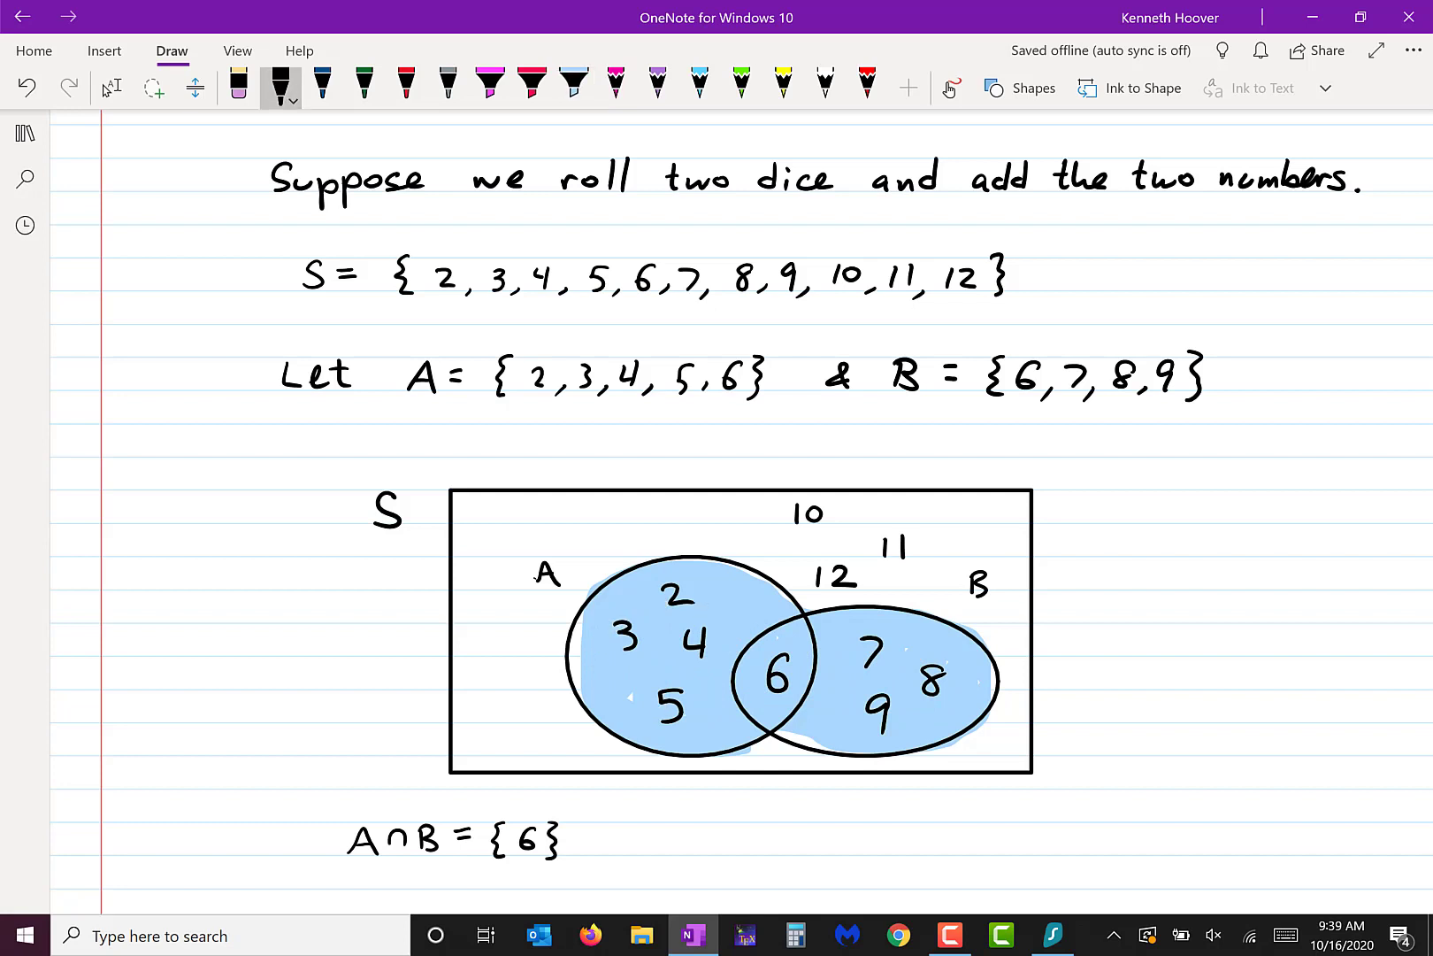
pyautogui.moveTo(681, 856)
pyautogui.mouseDown()
pyautogui.moveTo(734, 837)
pyautogui.moveTo(770, 834)
pyautogui.moveTo(773, 856)
pyautogui.moveTo(869, 821)
pyautogui.moveTo(869, 856)
pyautogui.moveTo(920, 851)
pyautogui.mouseUp()
pyautogui.moveTo(943, 825); pyautogui.dragTo(944, 850)
pyautogui.moveTo(972, 845)
pyautogui.mouseDown()
pyautogui.moveTo(965, 856)
pyautogui.moveTo(999, 841)
pyautogui.mouseUp()
pyautogui.moveTo(1016, 845)
pyautogui.mouseDown()
pyautogui.moveTo(1009, 856)
pyautogui.moveTo(1039, 837)
pyautogui.moveTo(1033, 851)
pyautogui.mouseUp()
pyautogui.moveTo(1067, 848)
pyautogui.mouseDown()
pyautogui.moveTo(1101, 827)
pyautogui.moveTo(1087, 842)
pyautogui.moveTo(1109, 855)
pyautogui.moveTo(1143, 850)
pyautogui.mouseUp()
pyautogui.moveTo(1162, 847)
pyautogui.mouseDown()
pyautogui.moveTo(1152, 860)
pyautogui.moveTo(1200, 824)
pyautogui.mouseUp()
pyautogui.moveTo(1215, 843)
pyautogui.mouseDown()
pyautogui.moveTo(1203, 856)
pyautogui.moveTo(1250, 832)
pyautogui.moveTo(1239, 855)
pyautogui.mouseUp()
pyautogui.moveTo(1257, 810); pyautogui.dragTo(1262, 858)
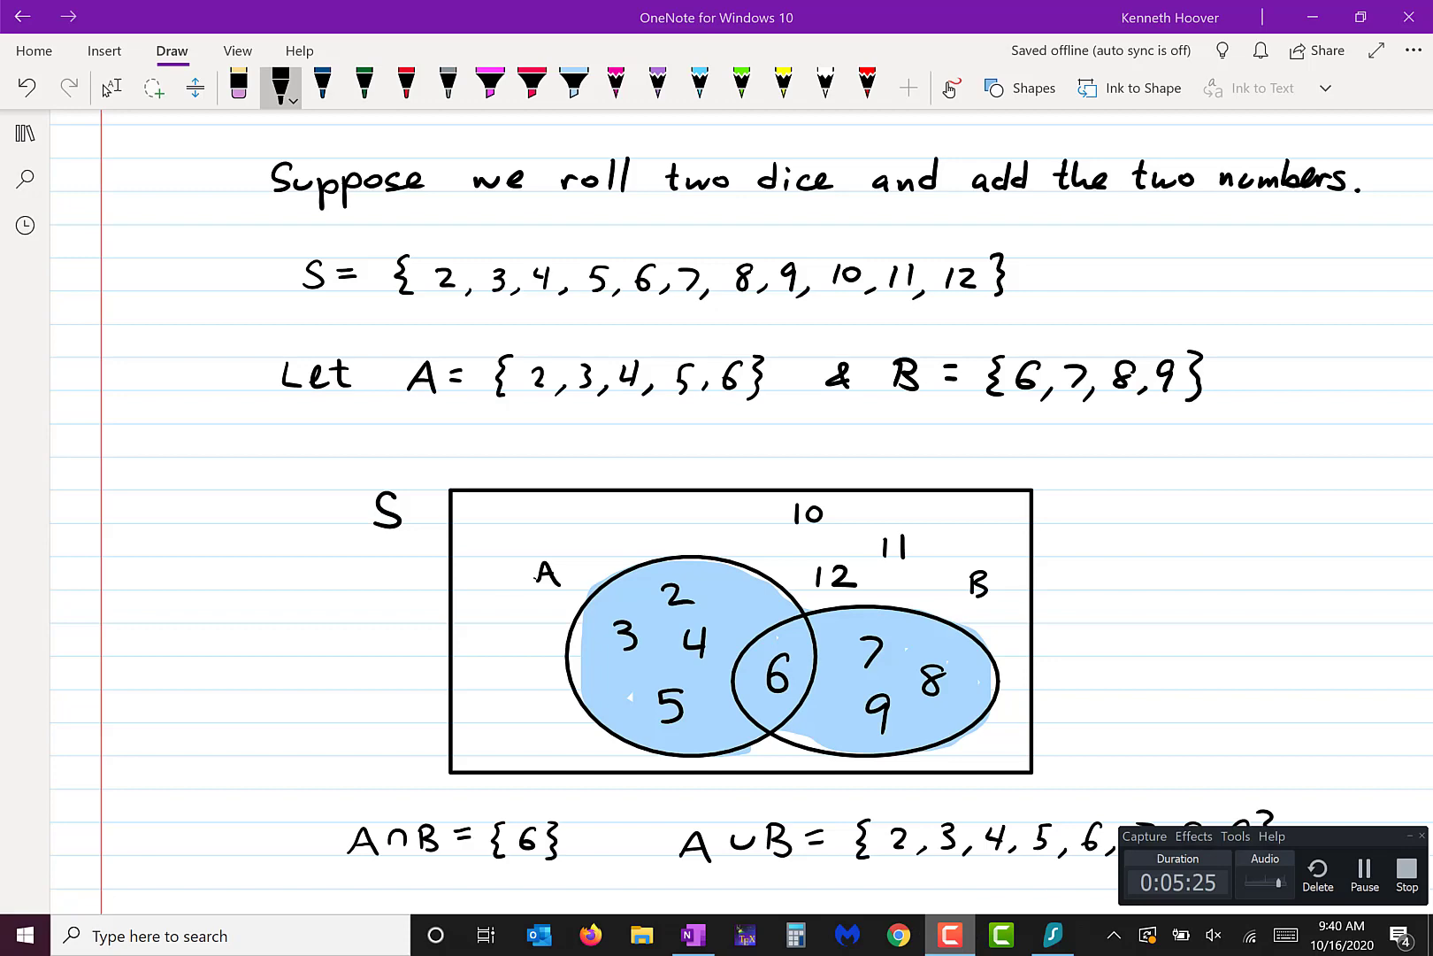
# Draw a large rectangle below the equations and write S beside it in black ink
pyautogui.scroll(-8, 1365, 864)
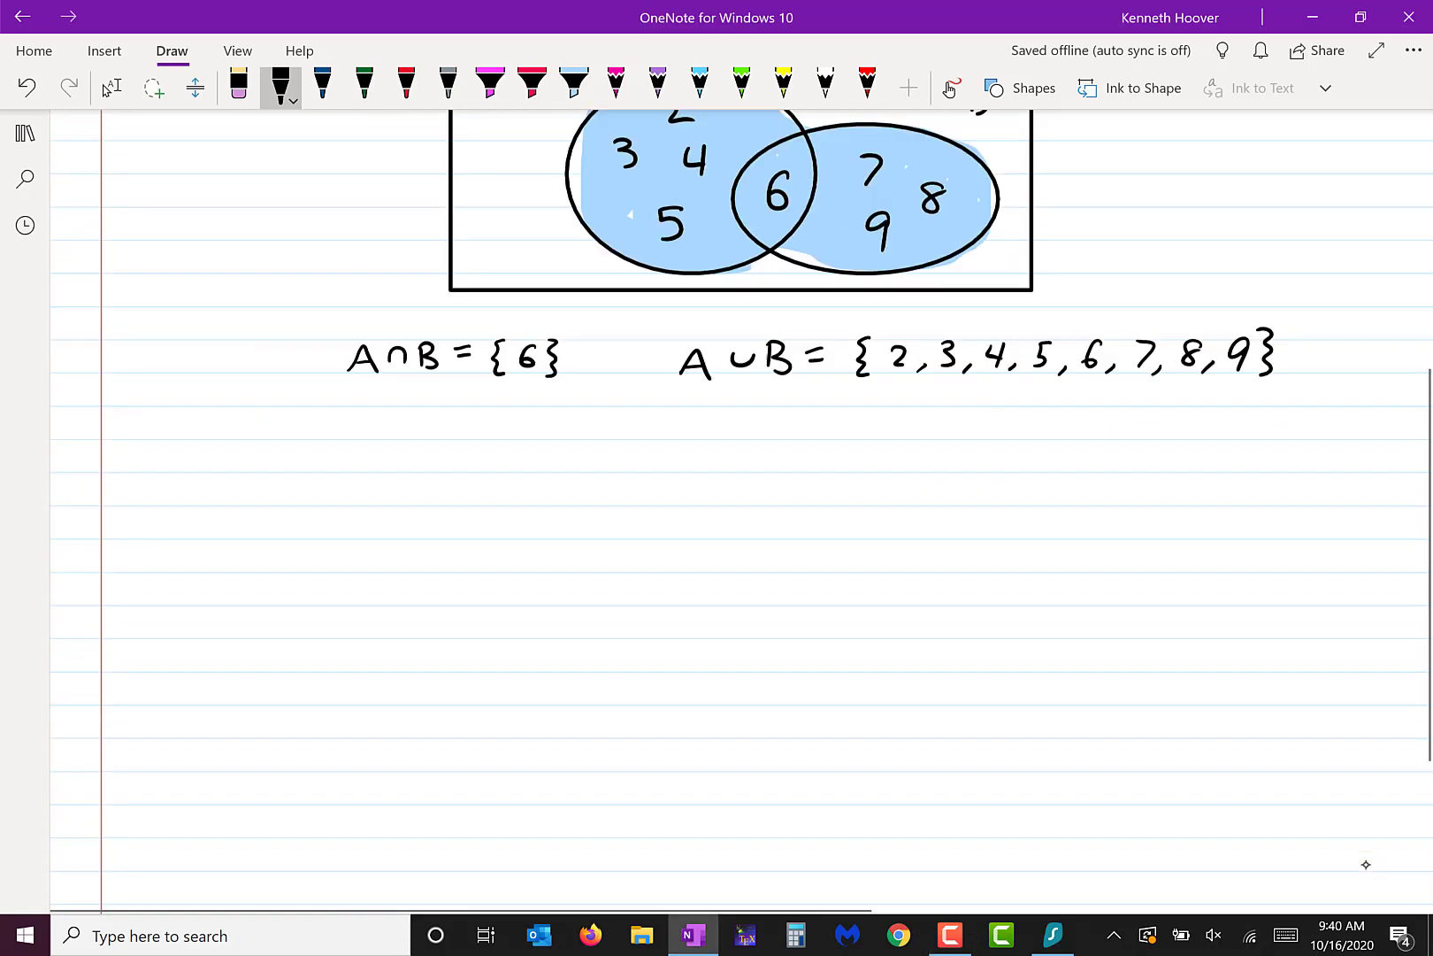
pyautogui.click(110, 87)
pyautogui.click(1022, 88)
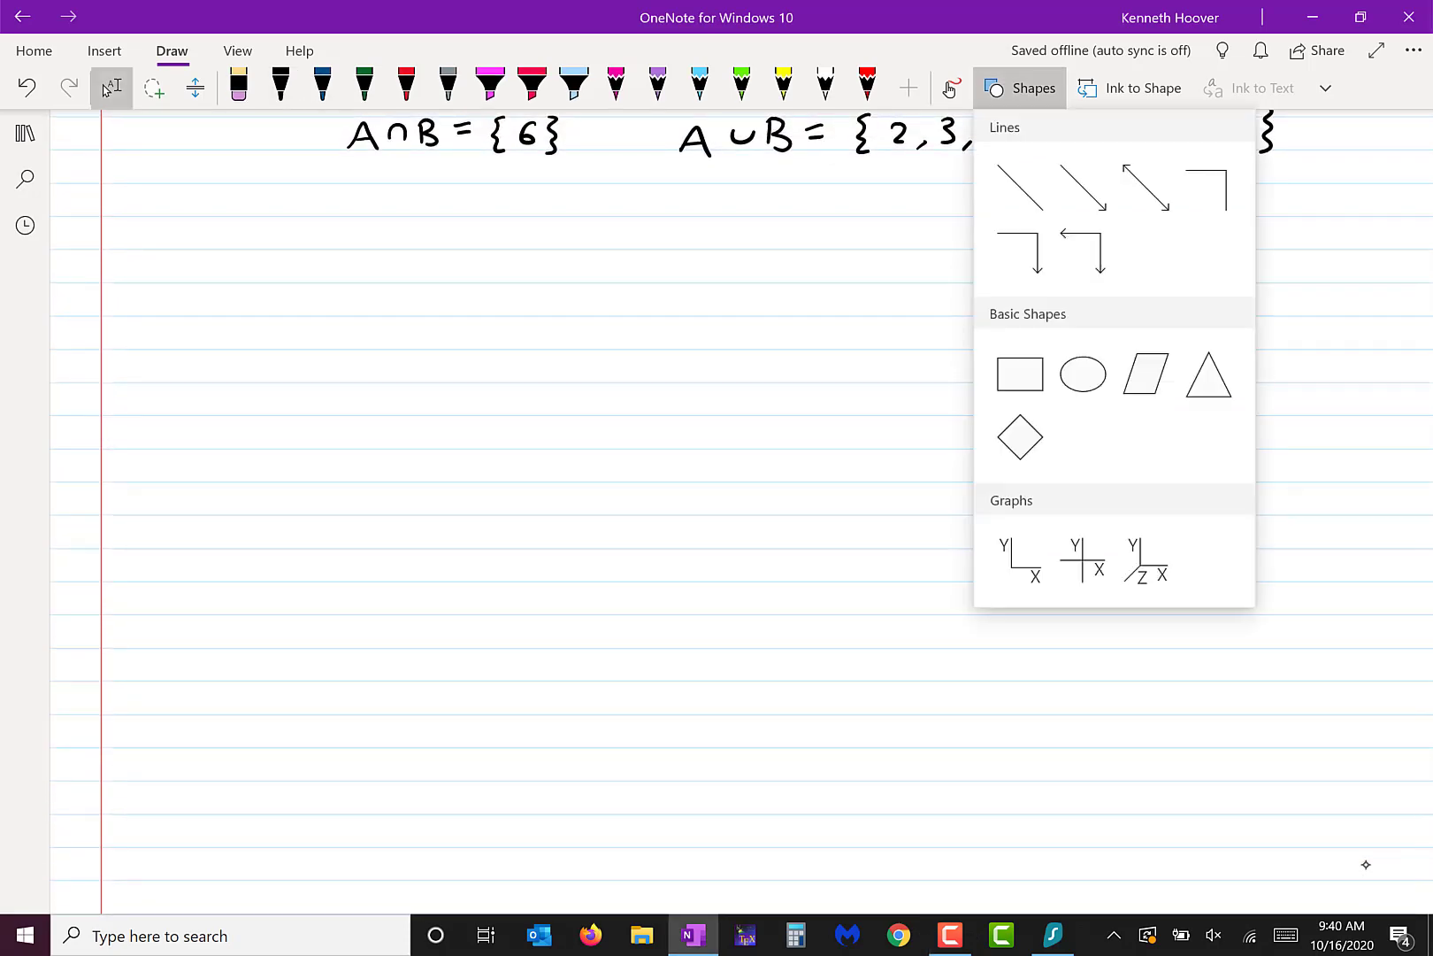
pyautogui.press('Escape')
pyautogui.moveTo(416, 332); pyautogui.dragTo(1033, 714)
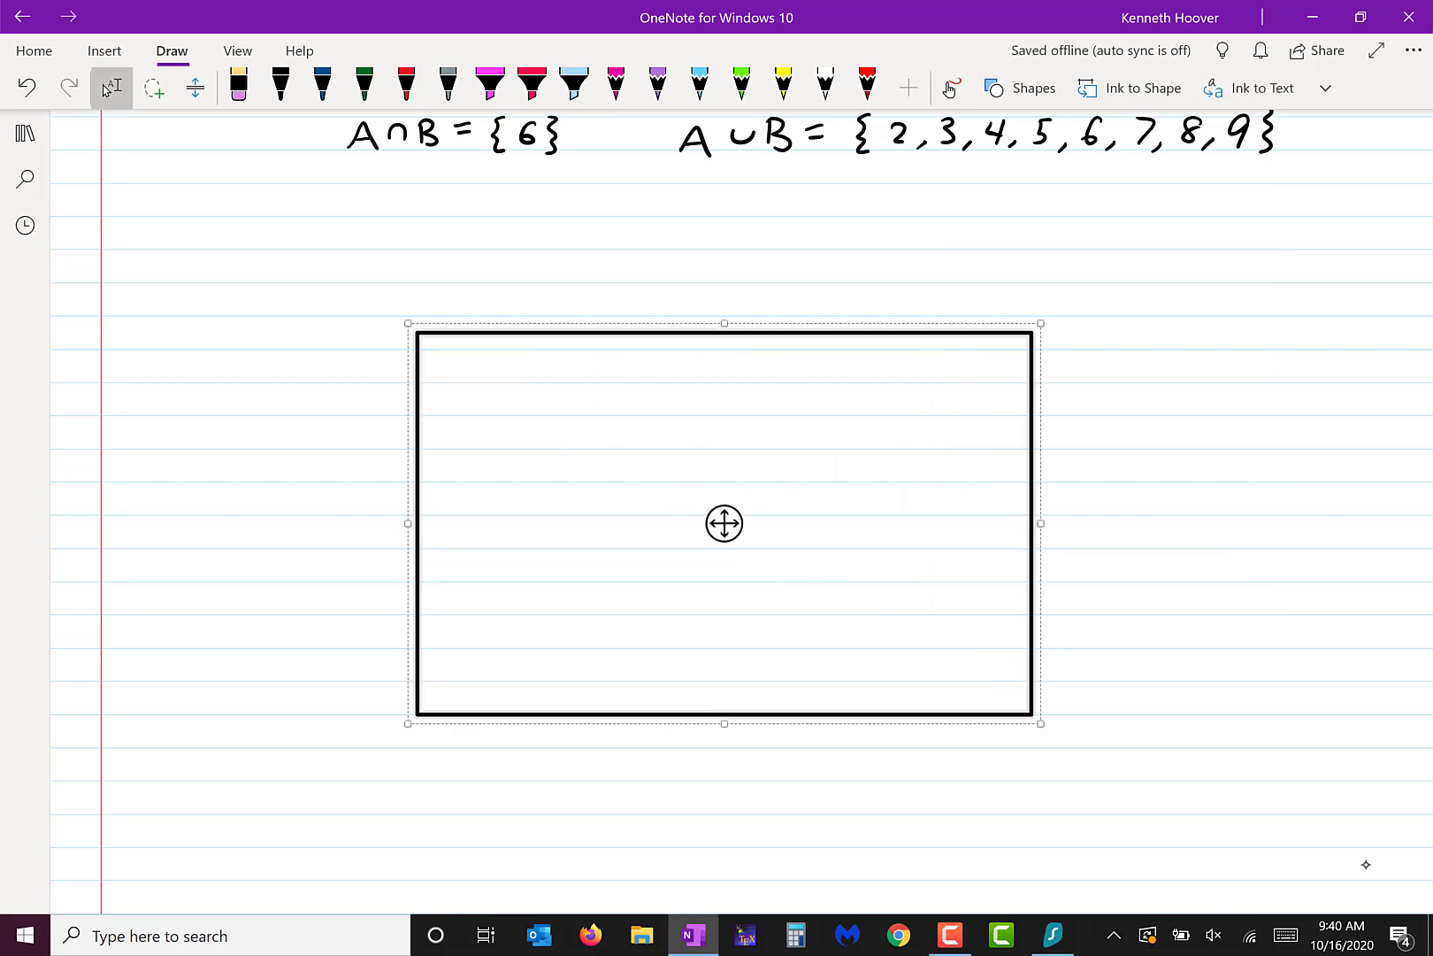
pyautogui.click(281, 85)
pyautogui.moveTo(384, 348); pyautogui.dragTo(351, 375)
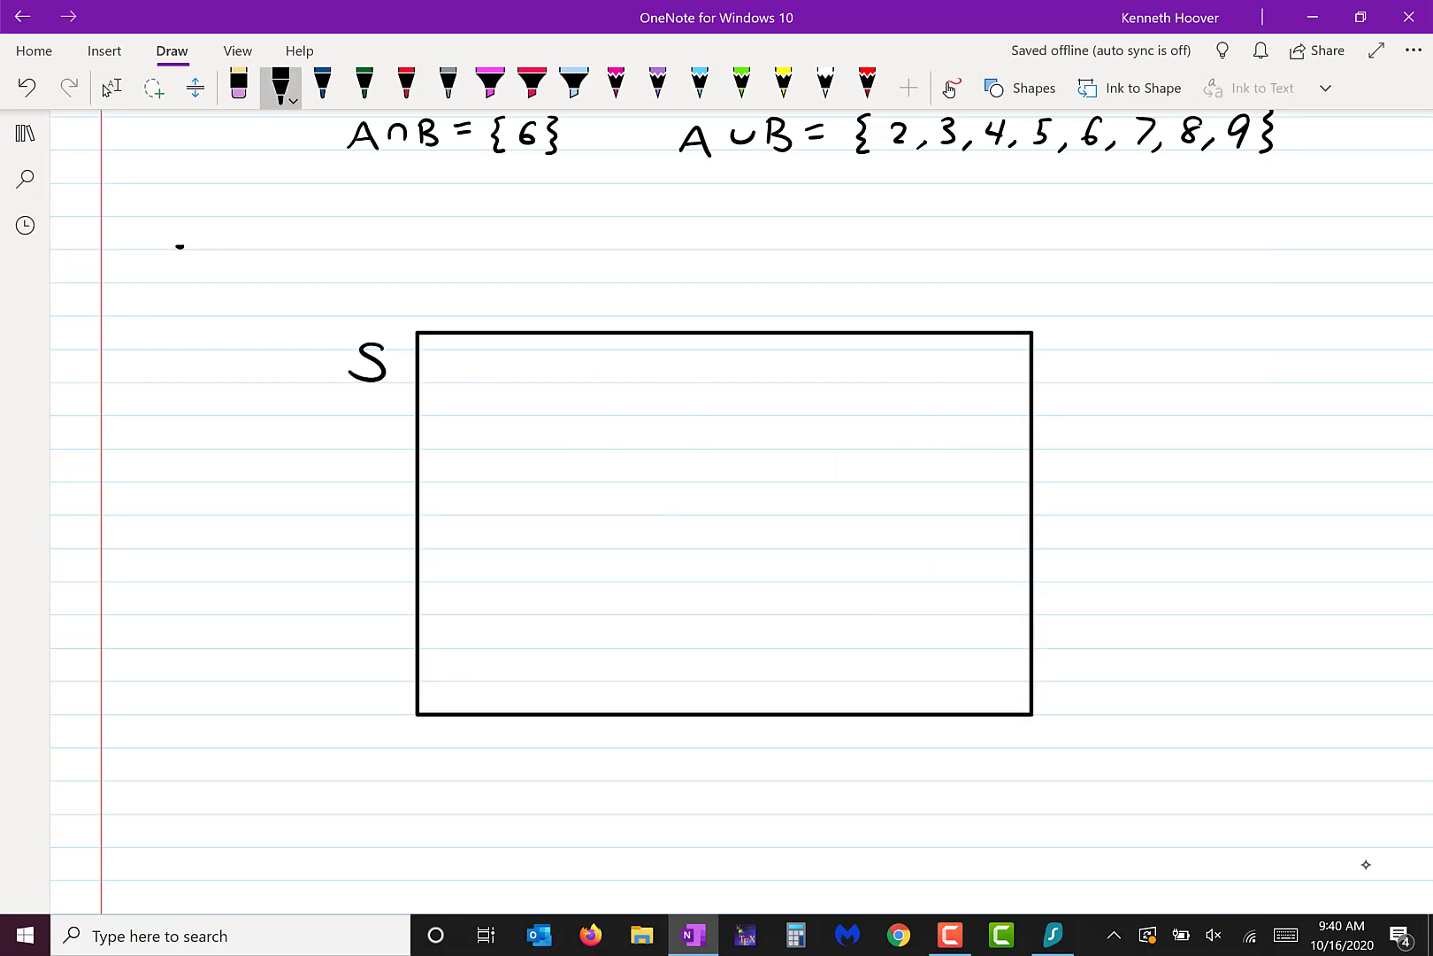
# Insert two overlapping ellipses inside the rectangle
pyautogui.click(1023, 88)
pyautogui.click(1083, 373)
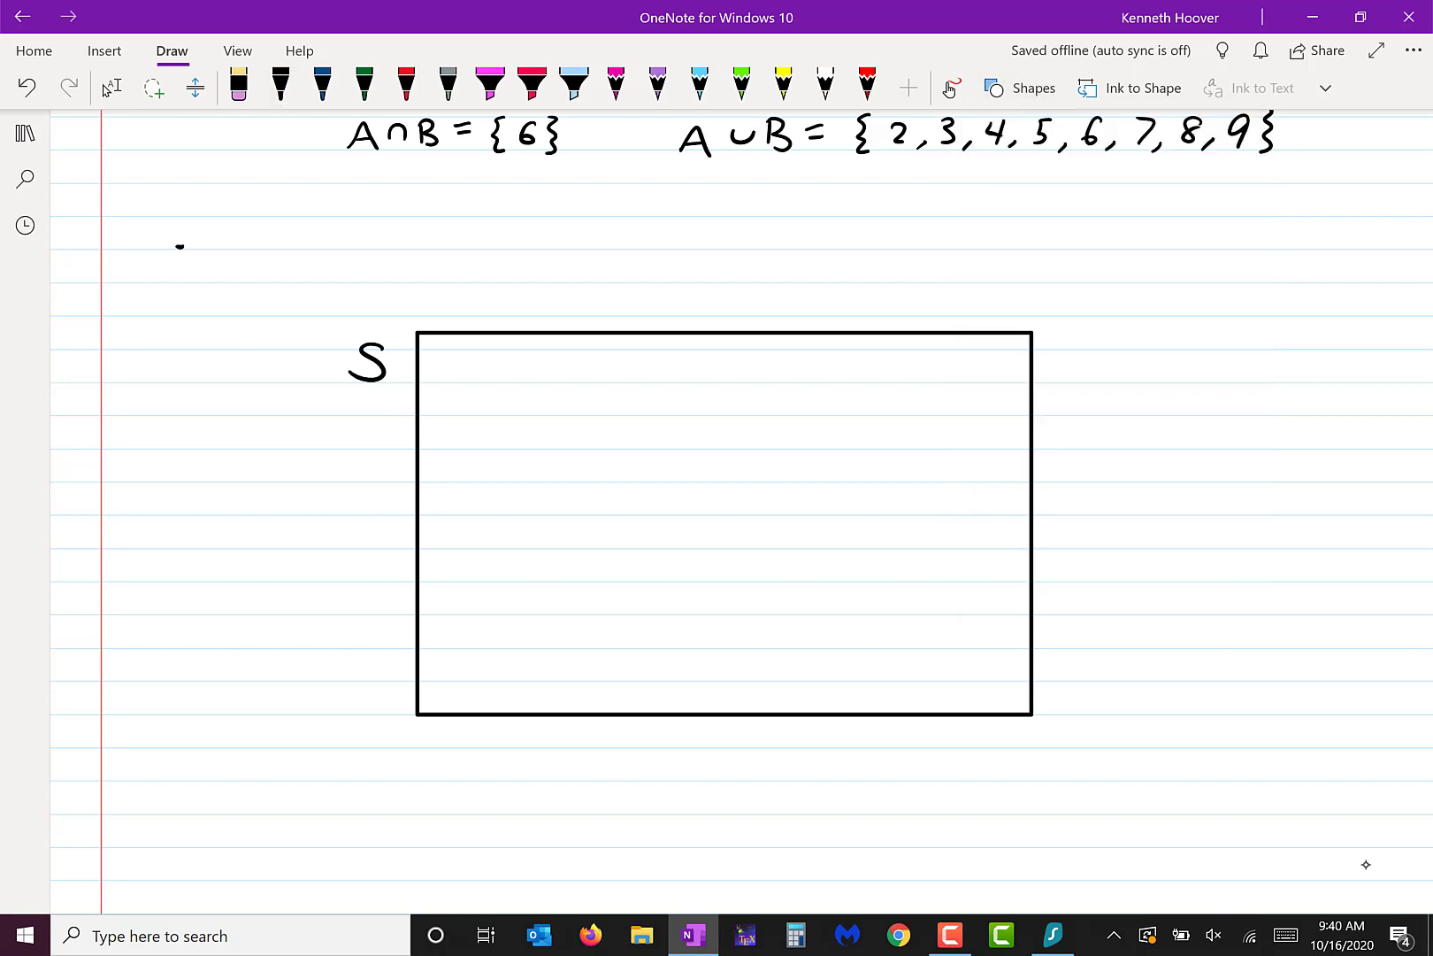
pyautogui.moveTo(533, 414); pyautogui.dragTo(816, 665)
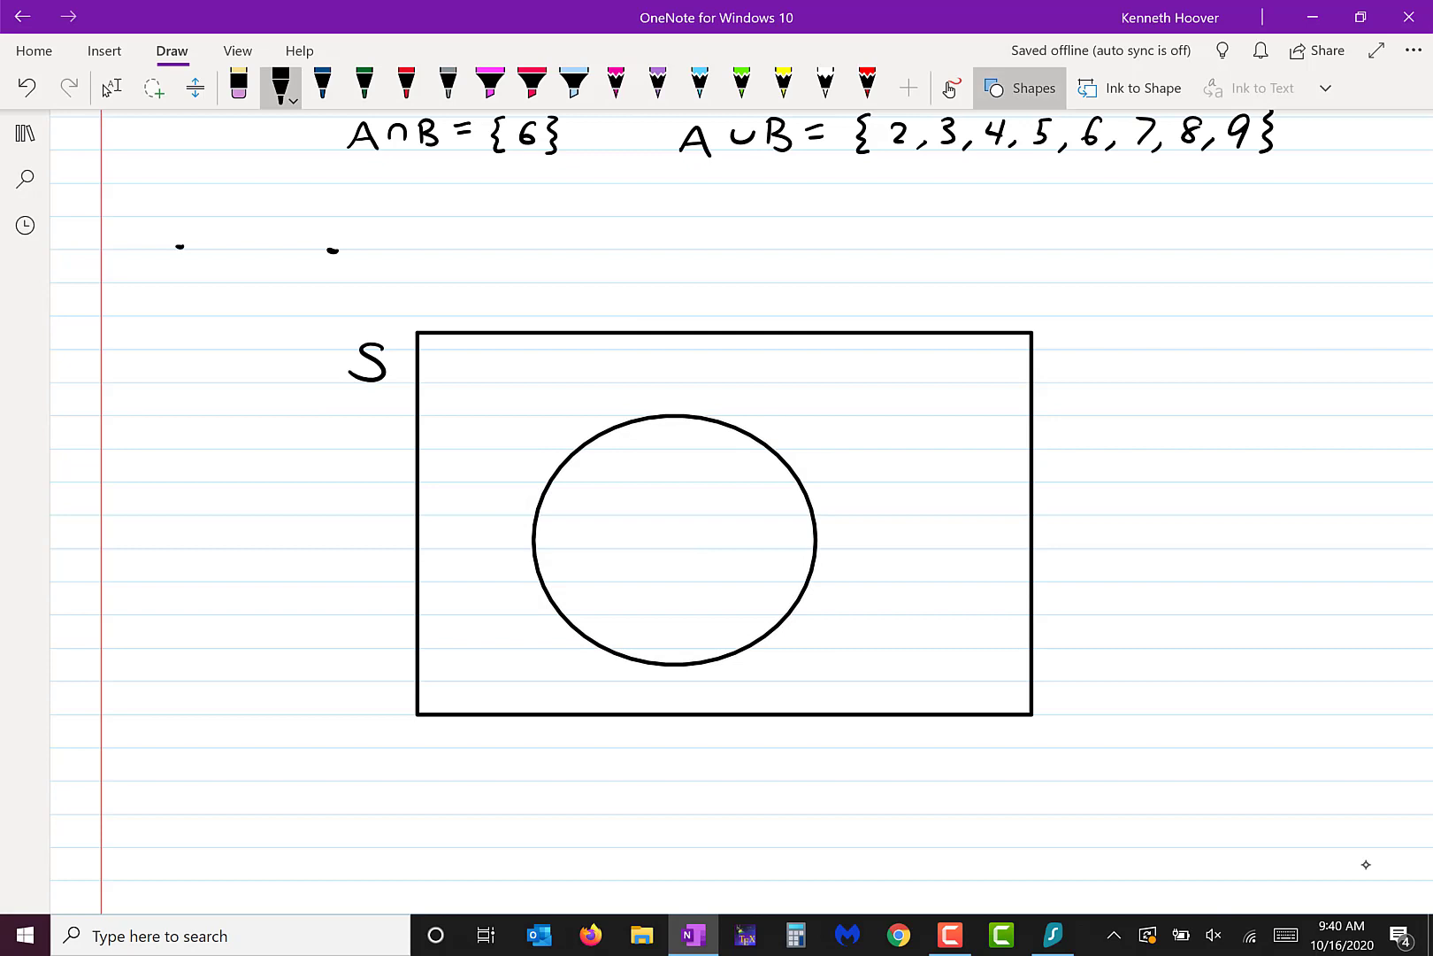
pyautogui.click(1023, 87)
pyautogui.press('Escape')
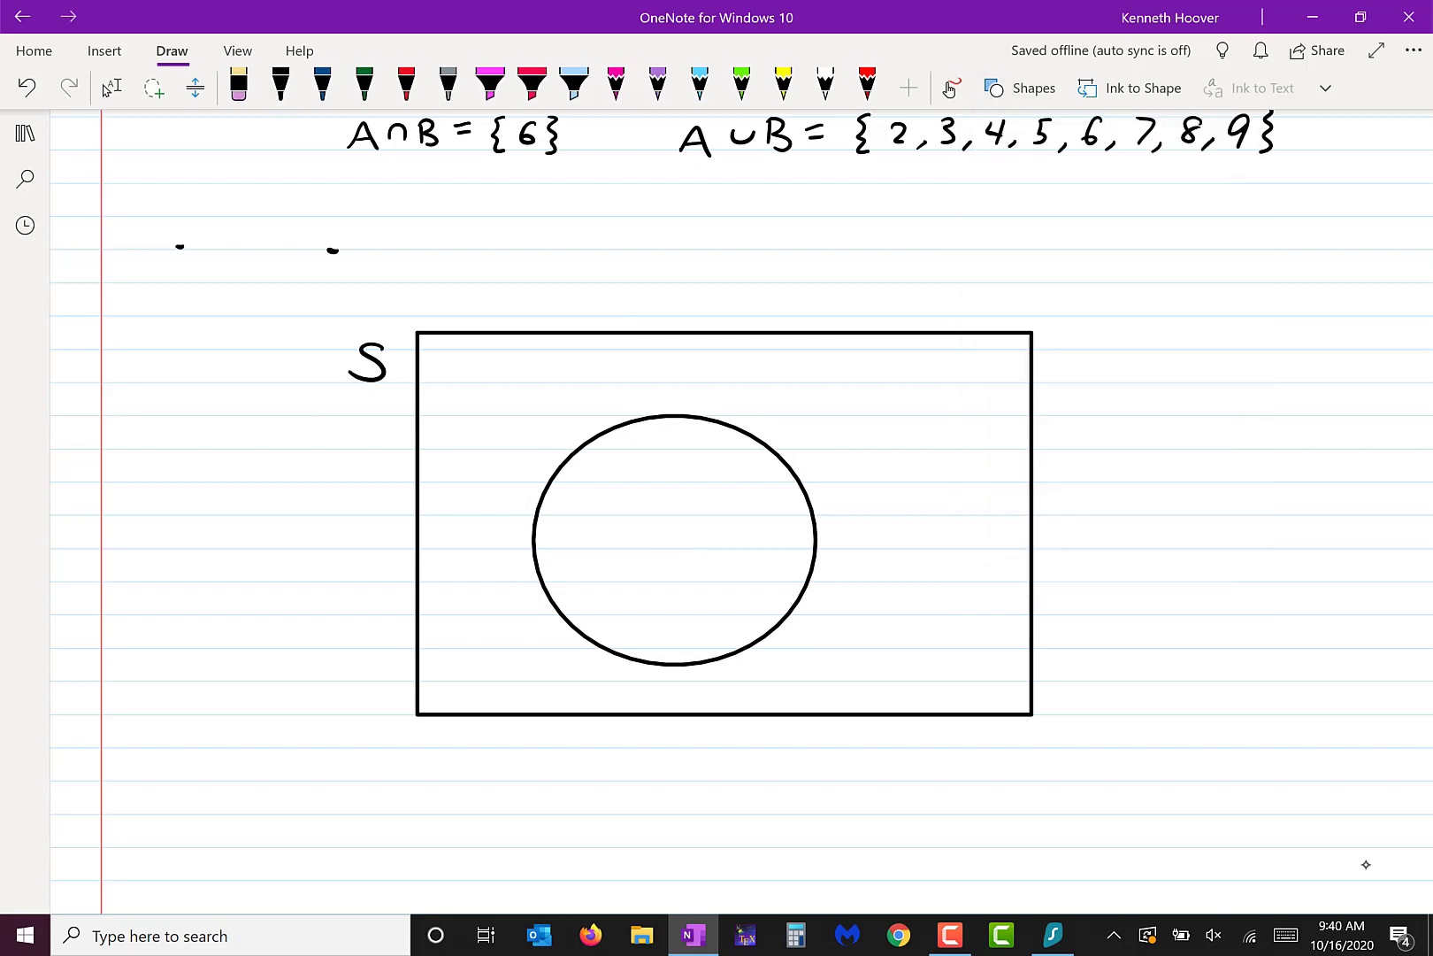
pyautogui.moveTo(712, 464)
pyautogui.mouseDown()
pyautogui.moveTo(819, 484)
pyautogui.moveTo(935, 645)
pyautogui.moveTo(1019, 667)
pyautogui.moveTo(1000, 681)
pyautogui.mouseUp()
pyautogui.press('Escape')
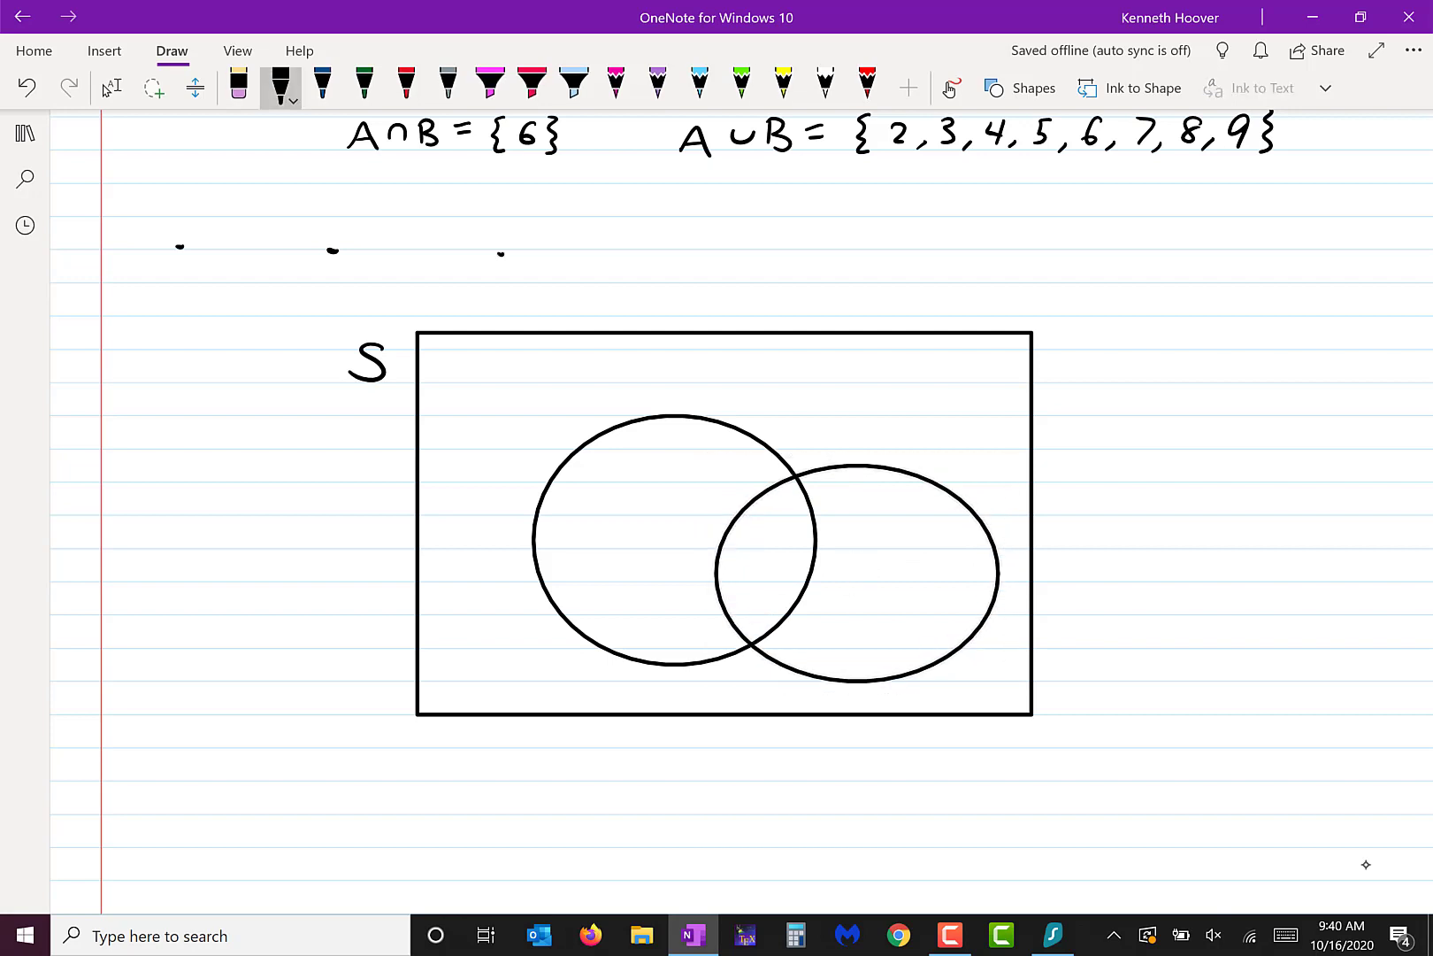
# Label the circles A and B, then write TH in A and TT in the overlap
pyautogui.moveTo(493, 516)
pyautogui.mouseDown()
pyautogui.moveTo(505, 487)
pyautogui.moveTo(520, 516)
pyautogui.mouseUp()
pyautogui.moveTo(497, 506); pyautogui.dragTo(514, 506)
pyautogui.moveTo(977, 466); pyautogui.dragTo(978, 492)
pyautogui.moveTo(638, 489)
pyautogui.mouseDown()
pyautogui.moveTo(609, 495)
pyautogui.moveTo(610, 526)
pyautogui.mouseUp()
pyautogui.moveTo(652, 485)
pyautogui.mouseDown()
pyautogui.moveTo(639, 522)
pyautogui.moveTo(661, 523)
pyautogui.moveTo(663, 500)
pyautogui.mouseUp()
pyautogui.moveTo(741, 546)
pyautogui.mouseDown()
pyautogui.moveTo(770, 544)
pyautogui.moveTo(749, 577)
pyautogui.moveTo(795, 546)
pyautogui.mouseUp()
pyautogui.moveTo(785, 549); pyautogui.dragTo(779, 573)
# Write HT inside circle B and HH outside both circles
pyautogui.moveTo(878, 580)
pyautogui.mouseDown()
pyautogui.moveTo(874, 614)
pyautogui.moveTo(899, 612)
pyautogui.mouseUp()
pyautogui.moveTo(881, 595)
pyautogui.mouseDown()
pyautogui.moveTo(950, 576)
pyautogui.moveTo(930, 614)
pyautogui.mouseUp()
pyautogui.moveTo(857, 381)
pyautogui.mouseDown()
pyautogui.moveTo(855, 424)
pyautogui.moveTo(874, 422)
pyautogui.moveTo(874, 402)
pyautogui.mouseUp()
pyautogui.moveTo(904, 382)
pyautogui.mouseDown()
pyautogui.moveTo(902, 422)
pyautogui.moveTo(930, 422)
pyautogui.mouseUp()
pyautogui.moveTo(904, 400); pyautogui.dragTo(928, 399)
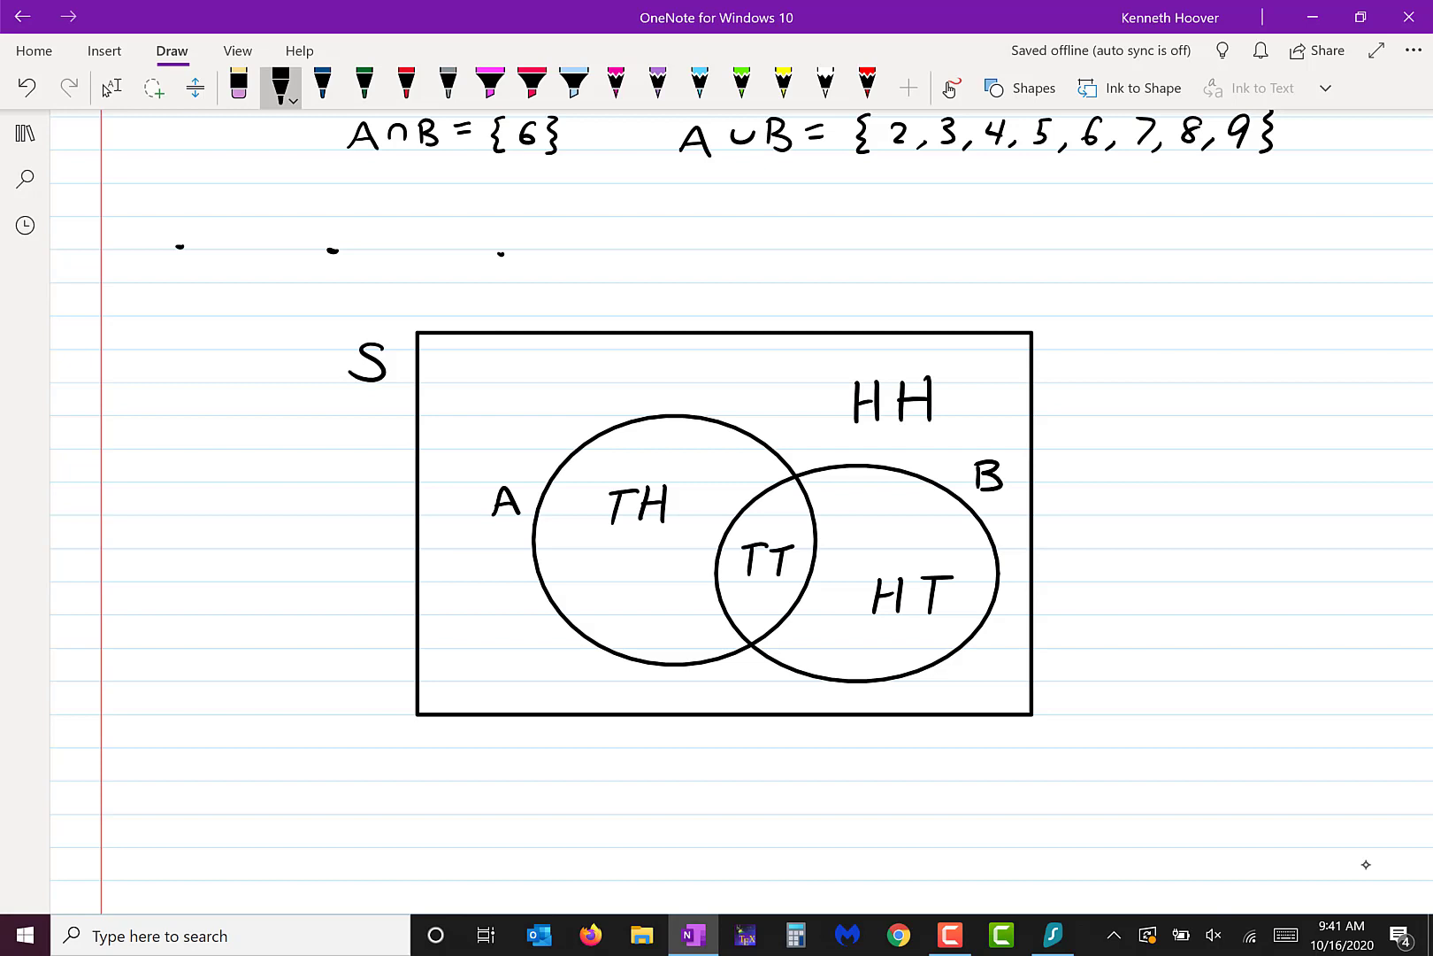
pyautogui.click(238, 86)
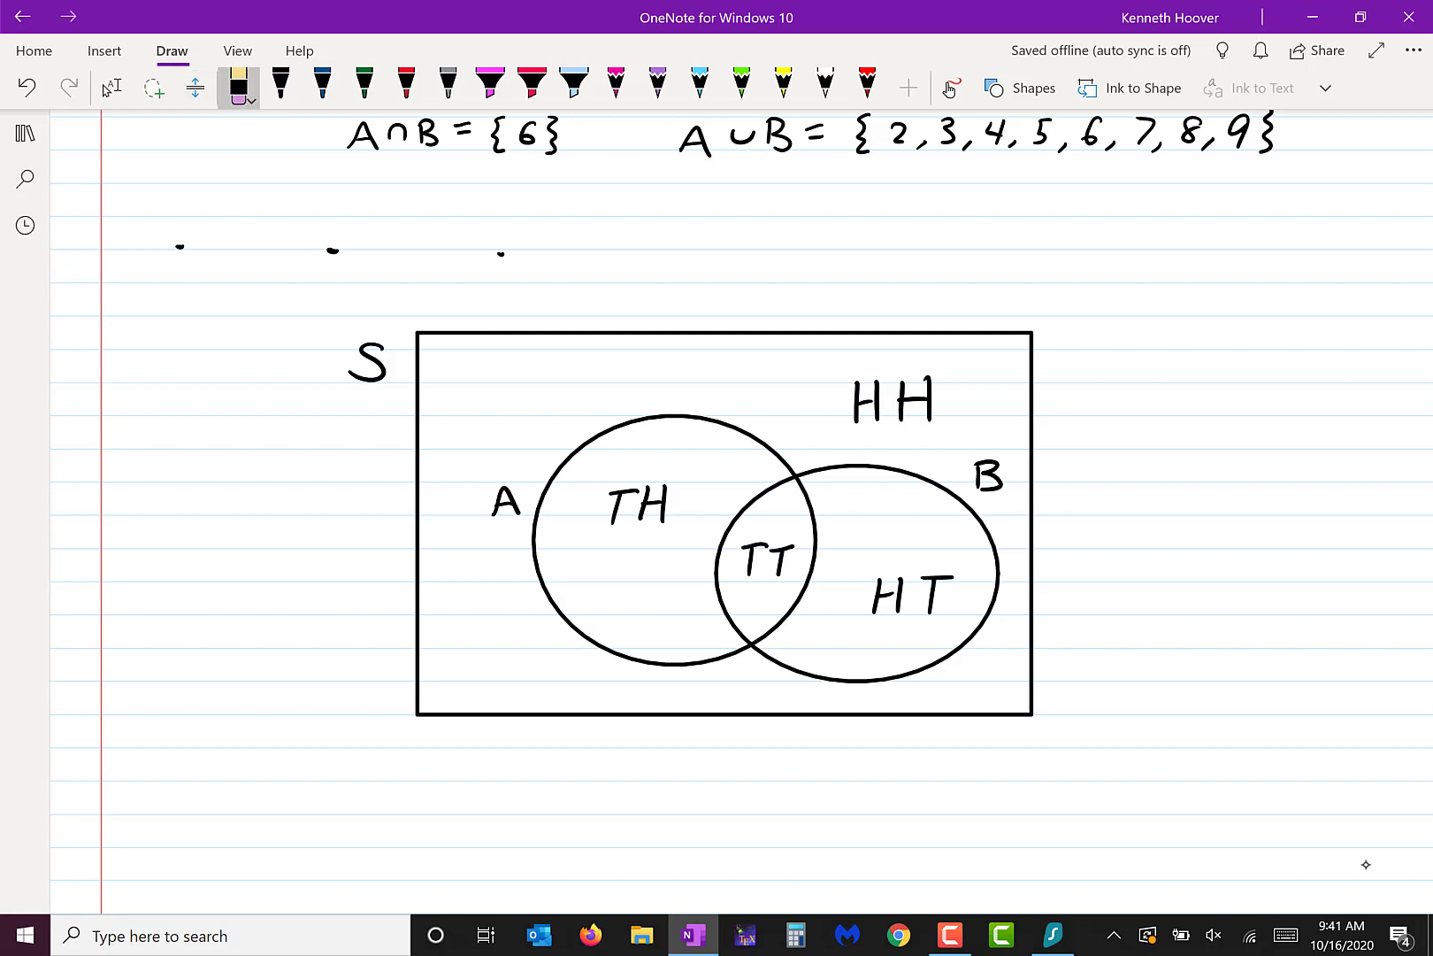
# Erase the two stray ink dots and handwrite A = {TH, TT} under the diagram
pyautogui.click(333, 251)
pyautogui.click(179, 247)
pyautogui.click(281, 85)
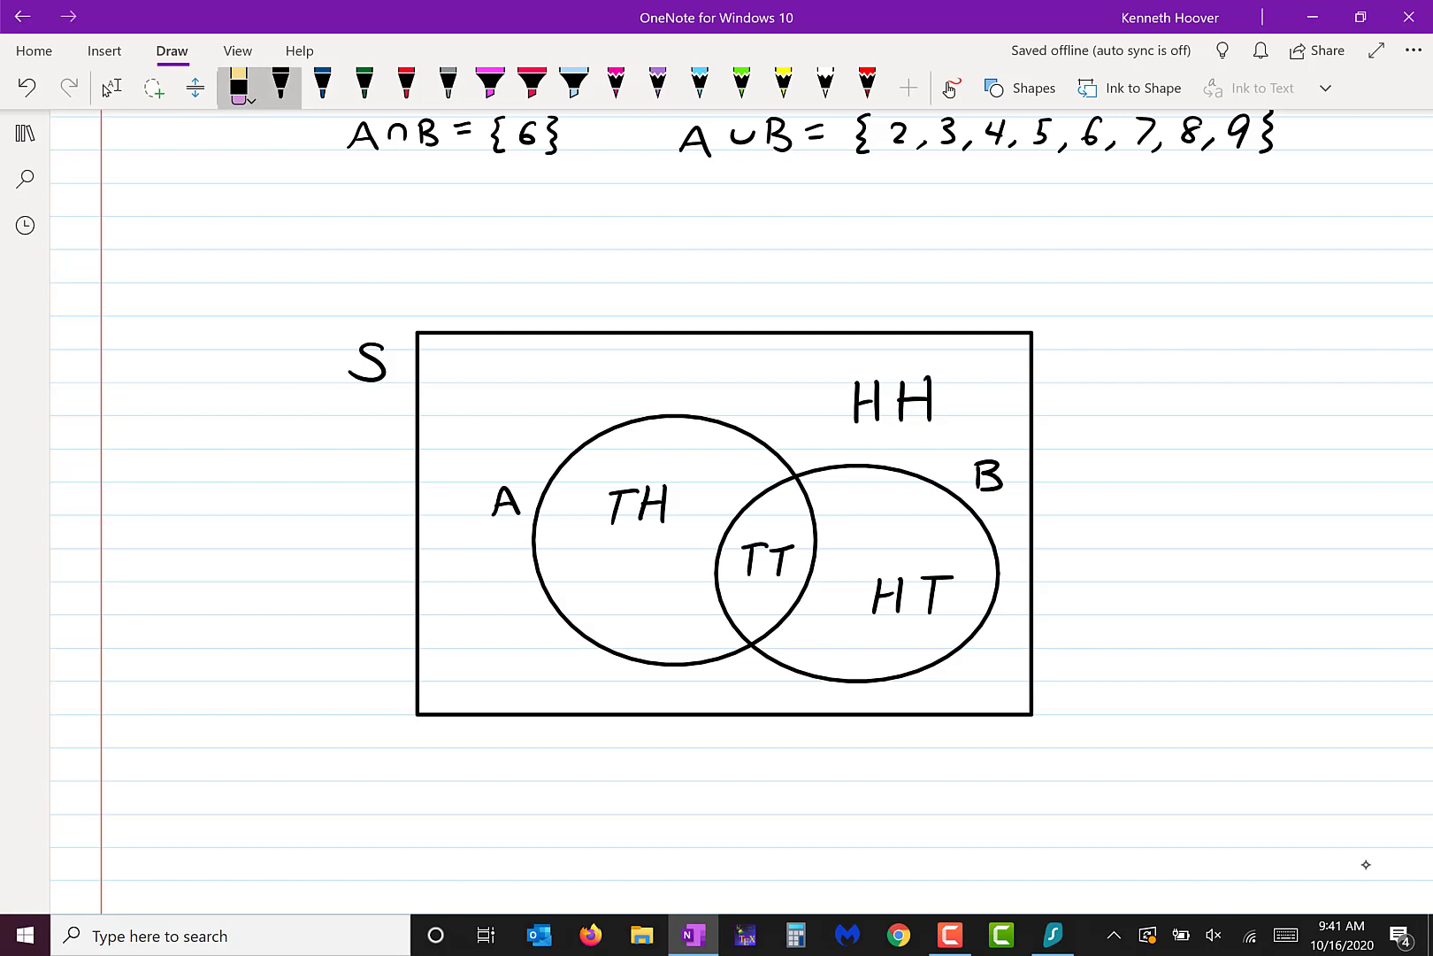
pyautogui.moveTo(407, 808); pyautogui.dragTo(472, 783)
pyautogui.moveTo(453, 797)
pyautogui.mouseDown()
pyautogui.moveTo(519, 778)
pyautogui.moveTo(517, 812)
pyautogui.moveTo(557, 783)
pyautogui.moveTo(541, 810)
pyautogui.mouseUp()
pyautogui.moveTo(571, 781)
pyautogui.mouseDown()
pyautogui.moveTo(543, 807)
pyautogui.moveTo(584, 806)
pyautogui.mouseUp()
pyautogui.moveTo(569, 795)
pyautogui.mouseDown()
pyautogui.moveTo(587, 793)
pyautogui.moveTo(599, 818)
pyautogui.moveTo(659, 781)
pyautogui.moveTo(638, 808)
pyautogui.moveTo(696, 781)
pyautogui.moveTo(678, 809)
pyautogui.moveTo(715, 786)
pyautogui.moveTo(707, 816)
pyautogui.mouseUp()
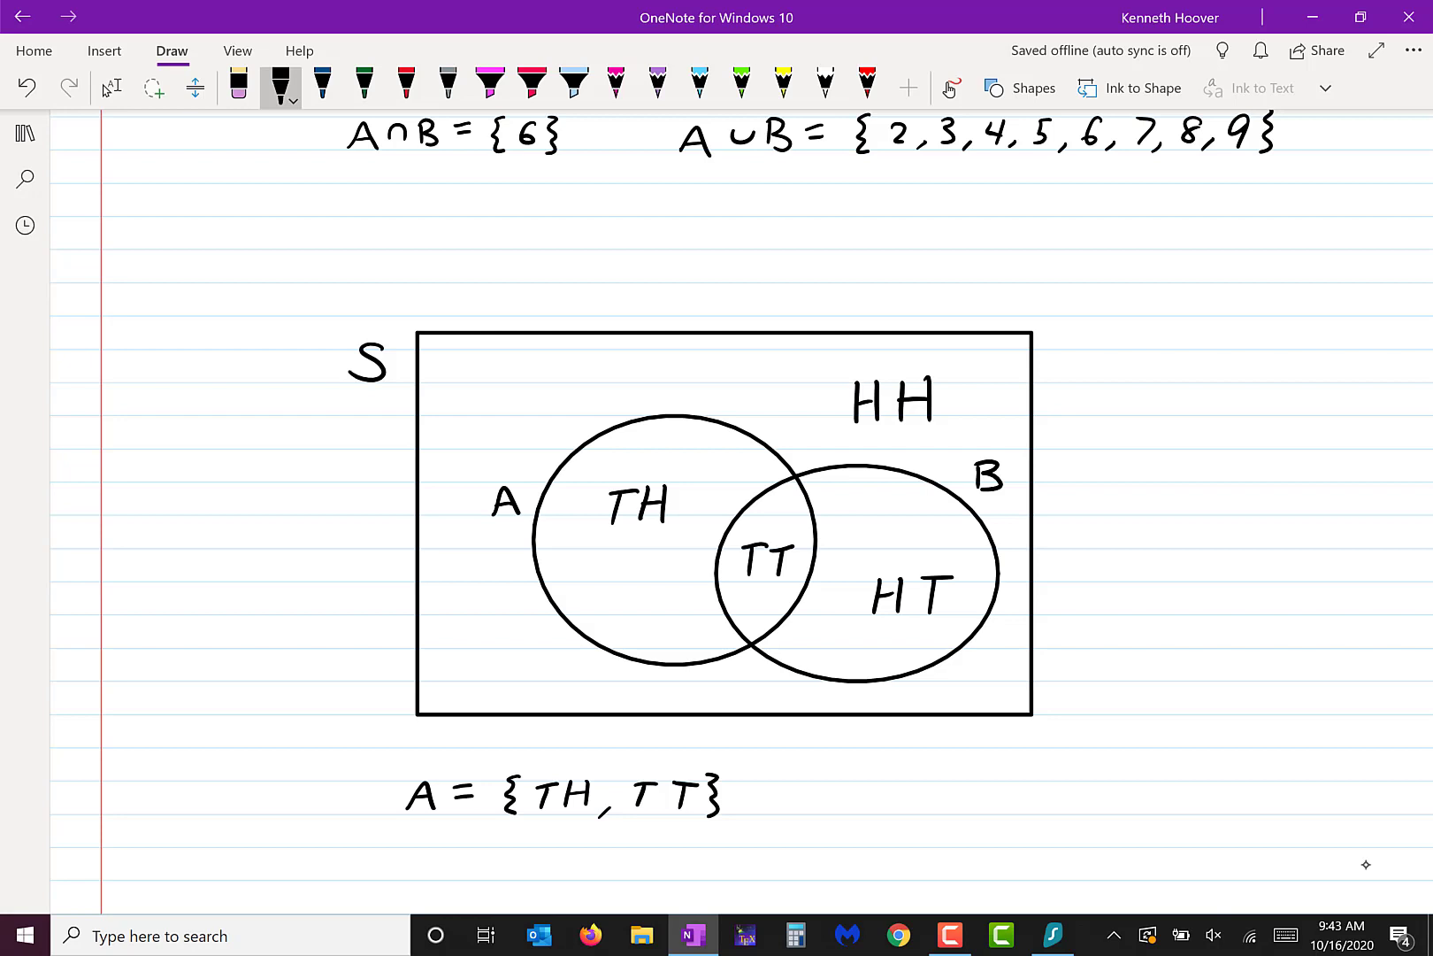
# Handwrite B = {TT, HT} to the right of set A
pyautogui.moveTo(839, 780)
pyautogui.mouseDown()
pyautogui.moveTo(839, 810)
pyautogui.moveTo(858, 801)
pyautogui.moveTo(841, 809)
pyautogui.mouseUp()
pyautogui.moveTo(879, 787)
pyautogui.mouseDown()
pyautogui.moveTo(924, 774)
pyautogui.moveTo(928, 807)
pyautogui.moveTo(970, 782)
pyautogui.mouseUp()
pyautogui.moveTo(957, 784)
pyautogui.mouseDown()
pyautogui.moveTo(953, 805)
pyautogui.moveTo(1005, 780)
pyautogui.moveTo(988, 809)
pyautogui.moveTo(1020, 820)
pyautogui.moveTo(1073, 809)
pyautogui.mouseUp()
pyautogui.moveTo(1055, 795)
pyautogui.mouseDown()
pyautogui.moveTo(1115, 780)
pyautogui.moveTo(1094, 807)
pyautogui.moveTo(1125, 773)
pyautogui.moveTo(1120, 821)
pyautogui.mouseUp()
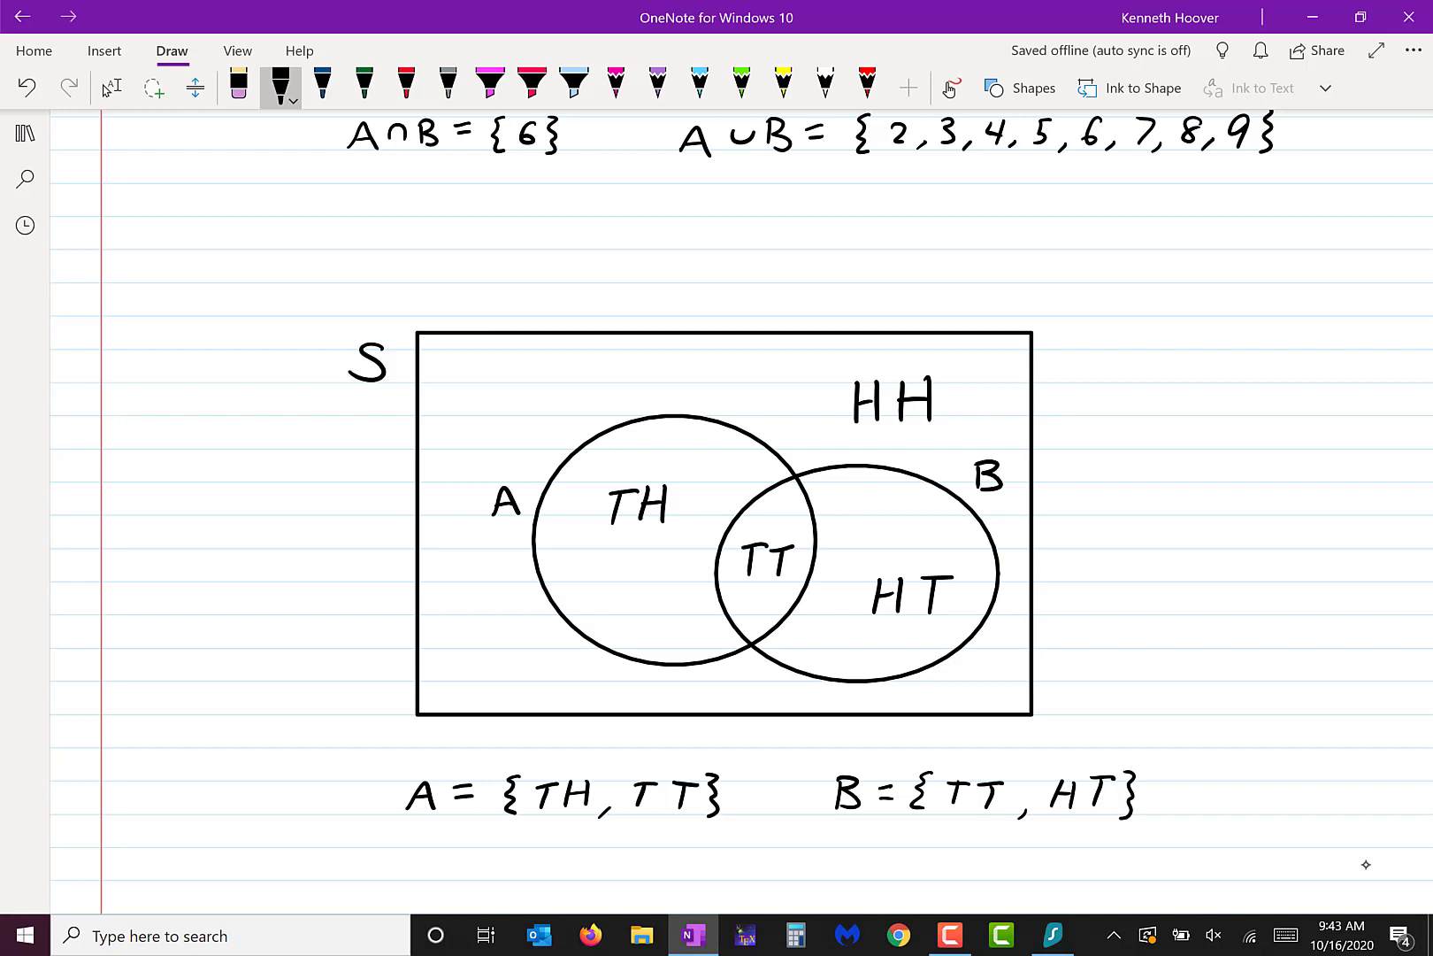
# Write the intersection A∩B = {TT} on the line below set A
pyautogui.moveTo(400, 881)
pyautogui.mouseDown()
pyautogui.moveTo(413, 851)
pyautogui.moveTo(432, 880)
pyautogui.mouseUp()
pyautogui.moveTo(402, 869)
pyautogui.mouseDown()
pyautogui.moveTo(454, 873)
pyautogui.moveTo(471, 854)
pyautogui.moveTo(475, 875)
pyautogui.moveTo(570, 852)
pyautogui.moveTo(572, 883)
pyautogui.moveTo(616, 850)
pyautogui.mouseUp()
pyautogui.moveTo(609, 850); pyautogui.dragTo(599, 880)
pyautogui.moveTo(650, 848); pyautogui.dragTo(623, 853)
pyautogui.moveTo(636, 851)
pyautogui.mouseDown()
pyautogui.moveTo(631, 876)
pyautogui.moveTo(671, 854)
pyautogui.moveTo(661, 883)
pyautogui.mouseUp()
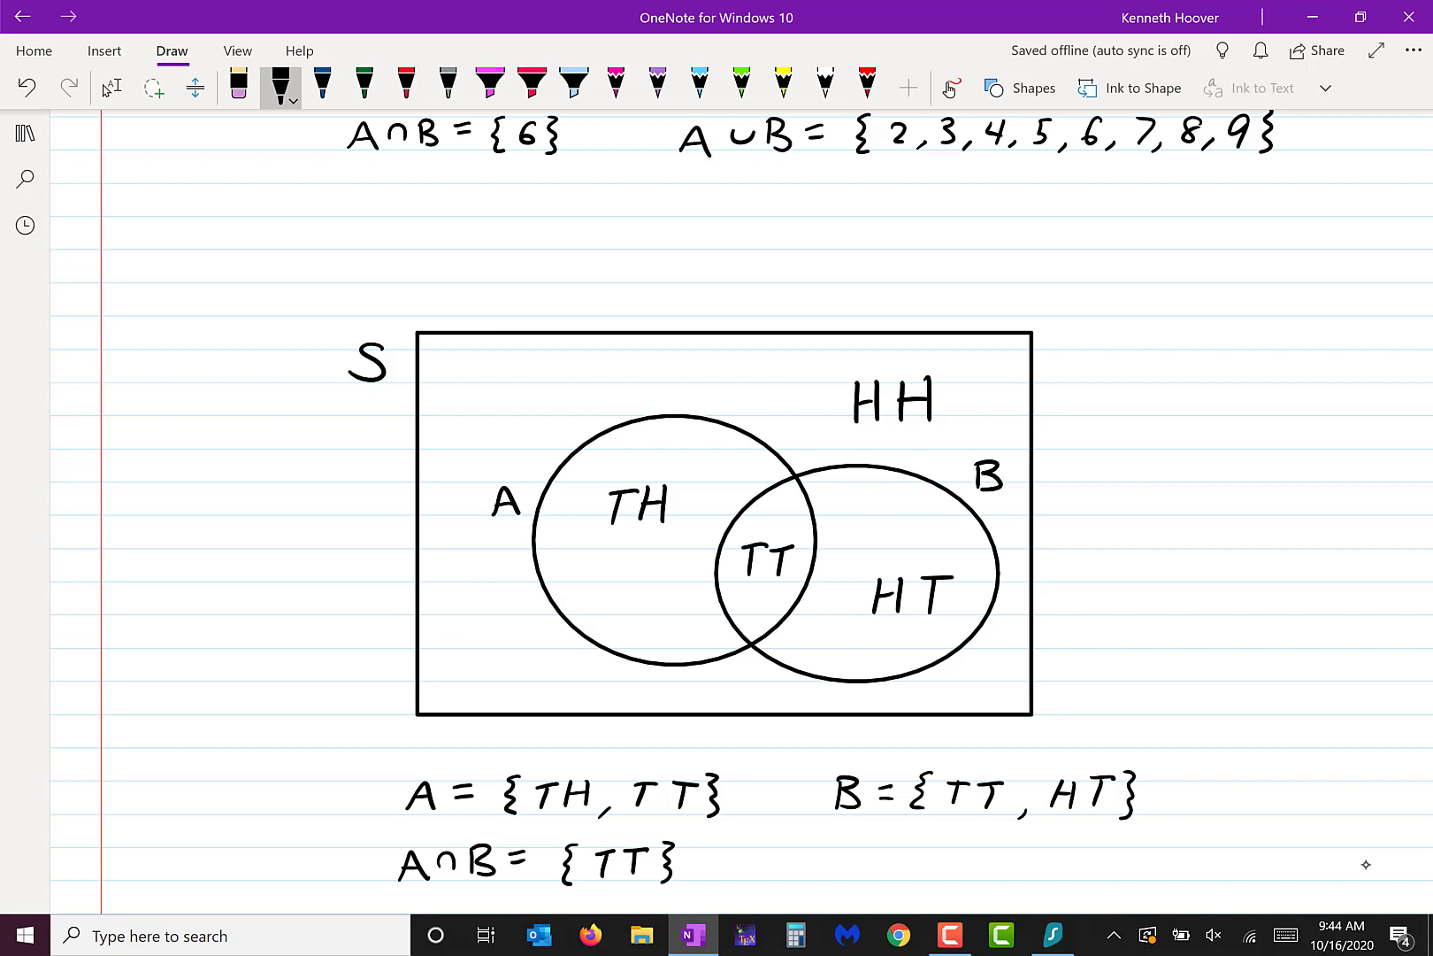
# Handwrite the union A∪B = {TH, TT, HT} to the right of A∩B = {TT}
pyautogui.moveTo(761, 879)
pyautogui.mouseDown()
pyautogui.moveTo(776, 850)
pyautogui.moveTo(792, 880)
pyautogui.mouseUp()
pyautogui.moveTo(766, 869)
pyautogui.mouseDown()
pyautogui.moveTo(817, 855)
pyautogui.moveTo(832, 881)
pyautogui.mouseUp()
pyautogui.moveTo(829, 854)
pyautogui.mouseDown()
pyautogui.moveTo(855, 874)
pyautogui.moveTo(839, 876)
pyautogui.moveTo(885, 854)
pyautogui.mouseUp()
pyautogui.moveTo(869, 865)
pyautogui.mouseDown()
pyautogui.moveTo(929, 843)
pyautogui.moveTo(917, 879)
pyautogui.moveTo(965, 853)
pyautogui.moveTo(950, 878)
pyautogui.mouseUp()
pyautogui.moveTo(980, 847)
pyautogui.mouseDown()
pyautogui.moveTo(956, 875)
pyautogui.moveTo(994, 862)
pyautogui.mouseUp()
pyautogui.moveTo(997, 851)
pyautogui.mouseDown()
pyautogui.moveTo(992, 877)
pyautogui.moveTo(1009, 886)
pyautogui.moveTo(1058, 852)
pyautogui.moveTo(1040, 877)
pyautogui.mouseUp()
pyautogui.moveTo(1073, 852)
pyautogui.mouseDown()
pyautogui.moveTo(1095, 880)
pyautogui.moveTo(1137, 852)
pyautogui.moveTo(1131, 881)
pyautogui.mouseUp()
pyautogui.moveTo(1123, 867); pyautogui.dragTo(1173, 849)
pyautogui.moveTo(1161, 853)
pyautogui.mouseDown()
pyautogui.moveTo(1155, 877)
pyautogui.moveTo(1189, 863)
pyautogui.moveTo(1179, 889)
pyautogui.mouseUp()
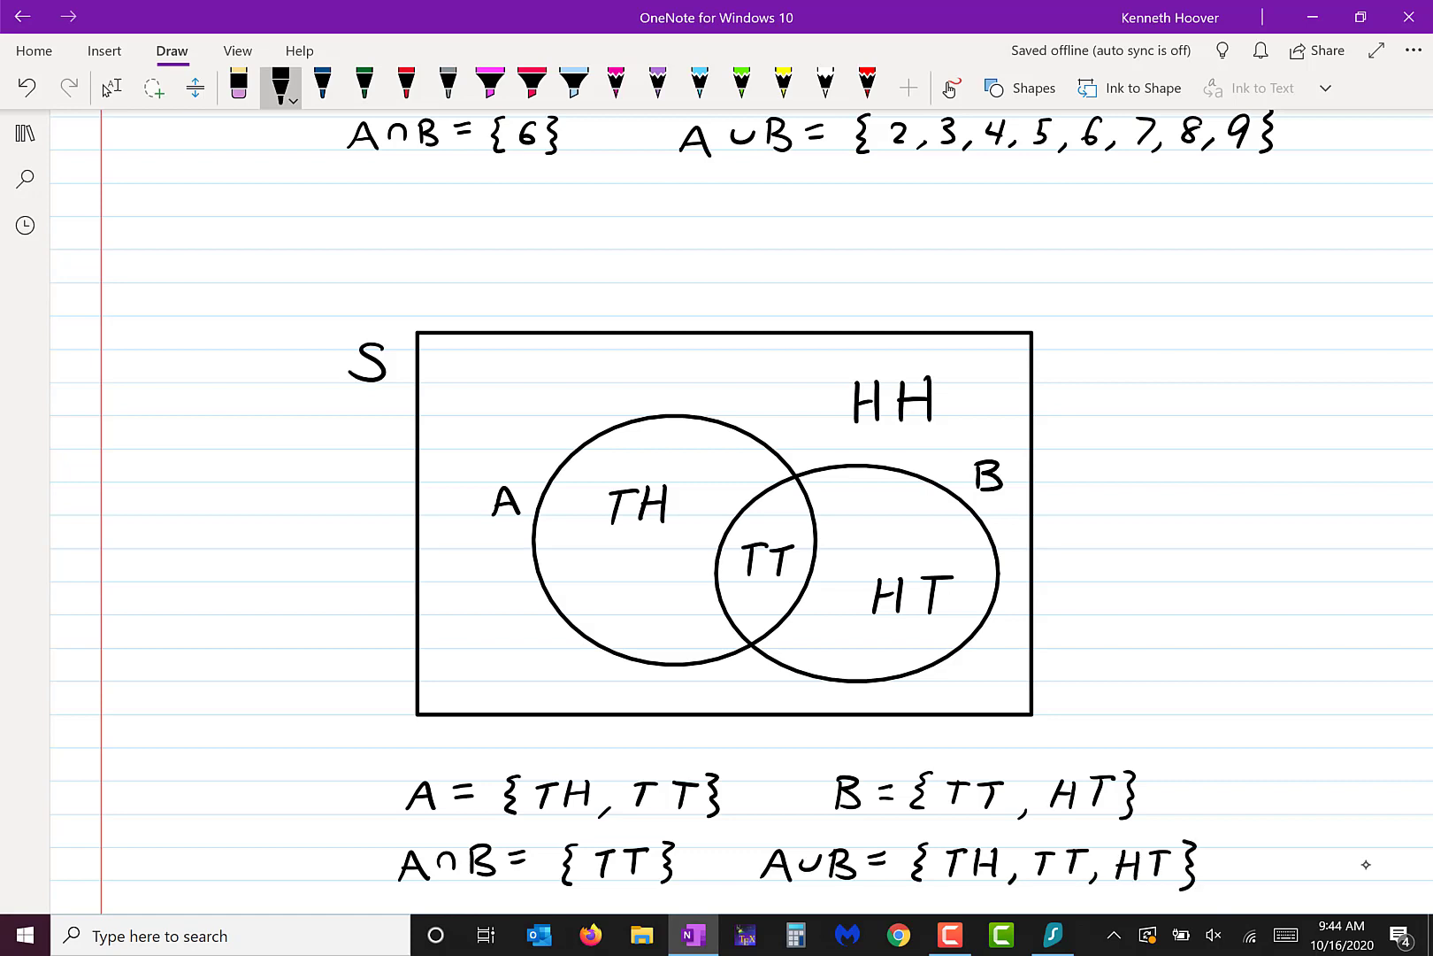